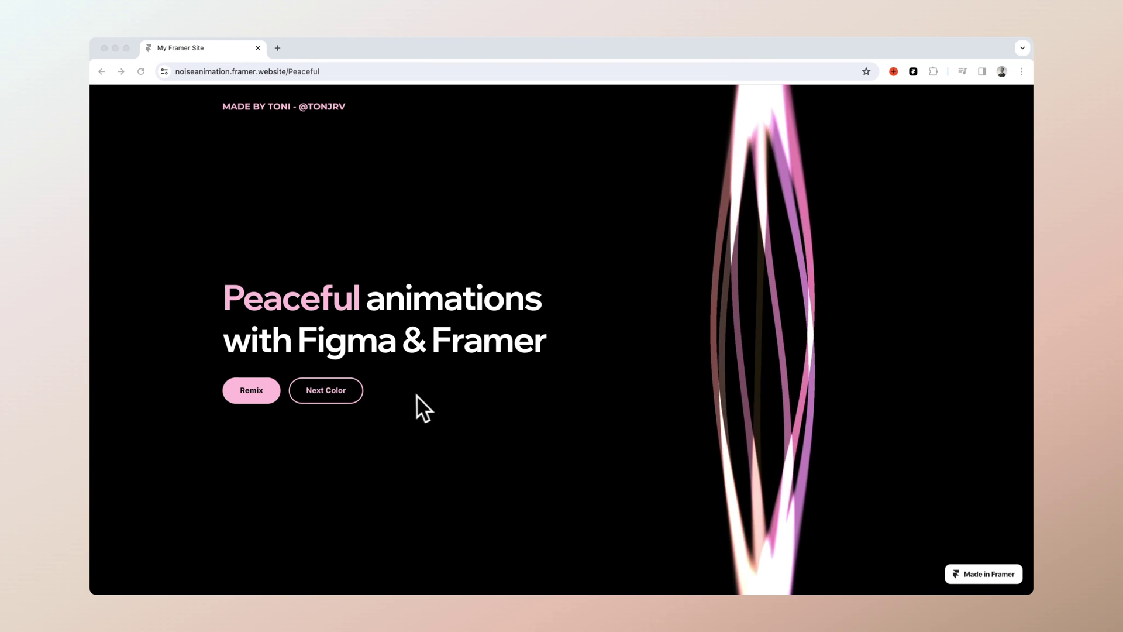
# Cycle the published noise page's colour theme from pink Peaceful to green Energetic and onward
pyautogui.click(379, 402)
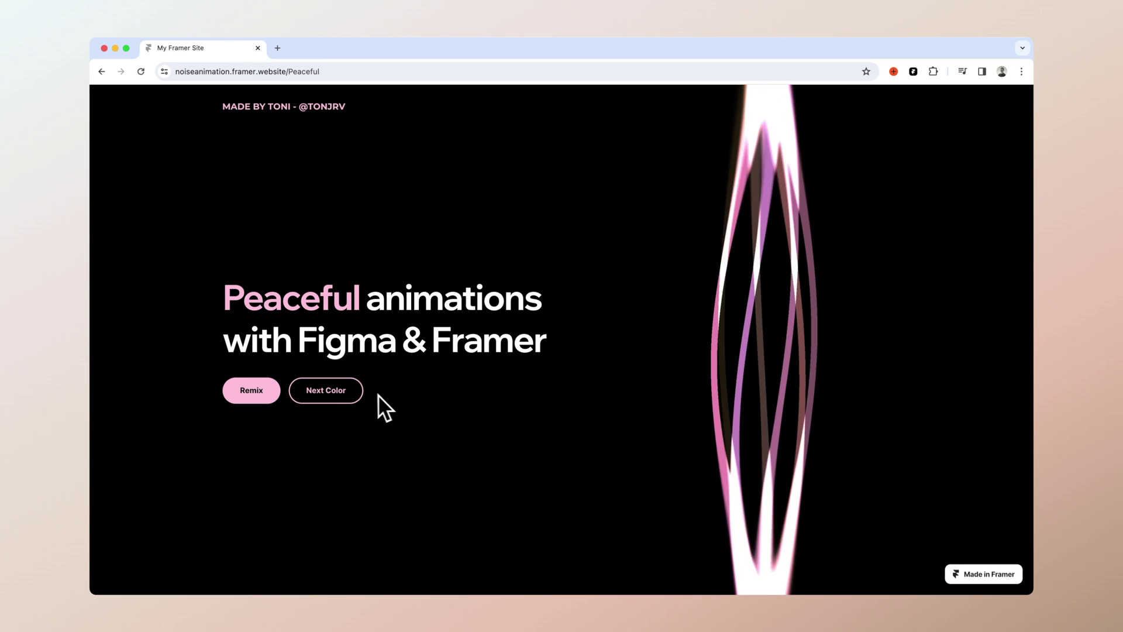
pyautogui.click(363, 397)
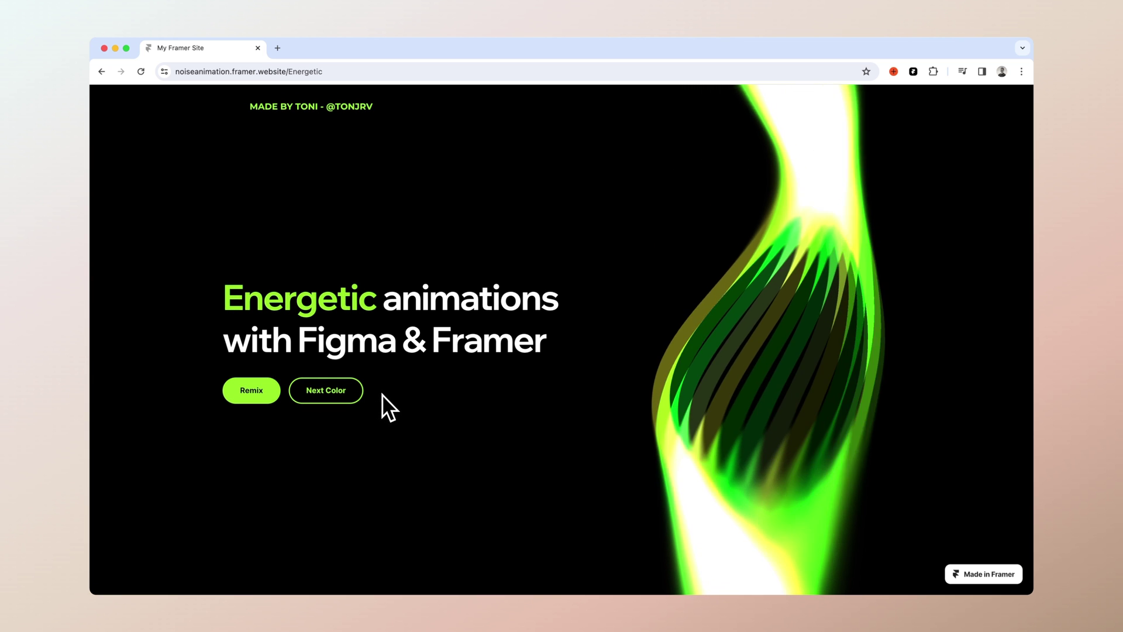
pyautogui.click(362, 396)
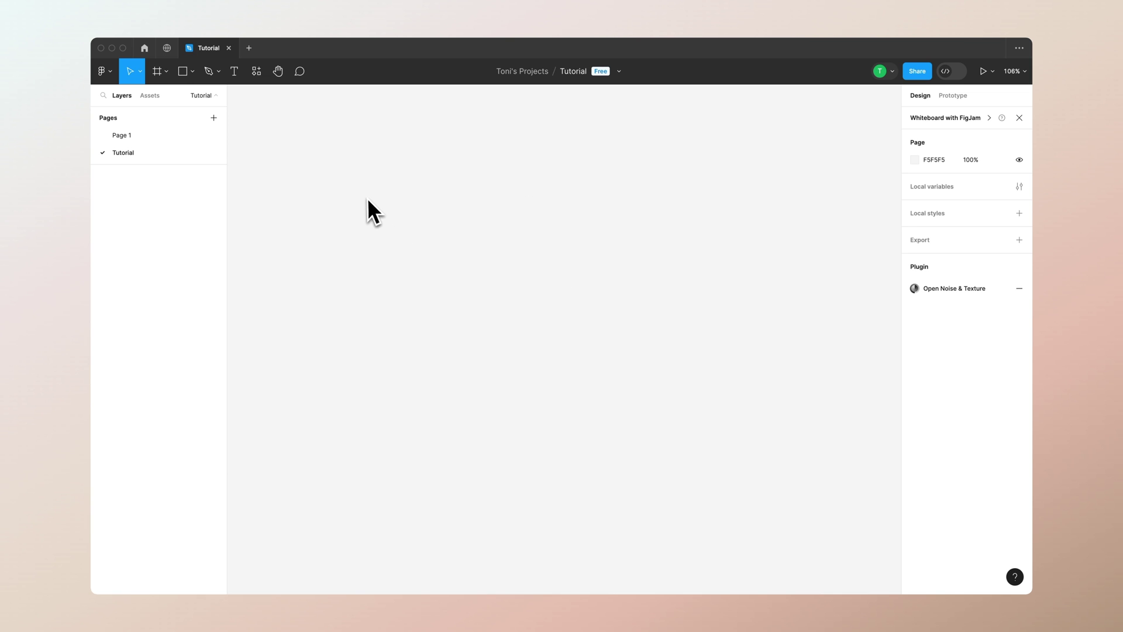
# Use Coolors' Explore > Popular to add the blue-cyan palette's colours to the document
pyautogui.click(256, 73)
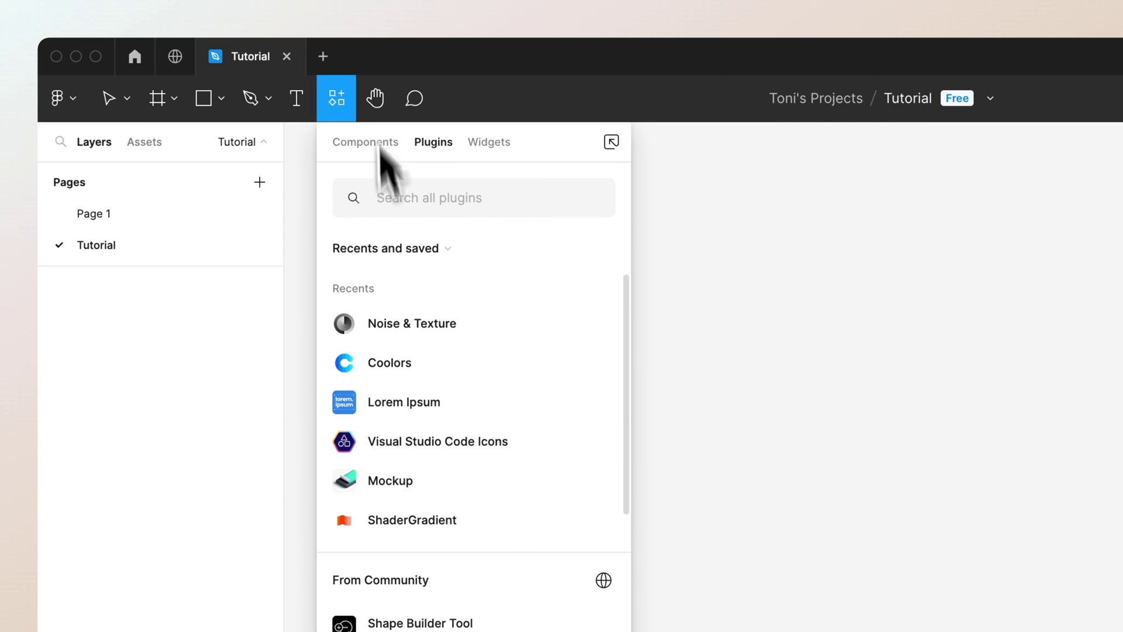
pyautogui.click(420, 367)
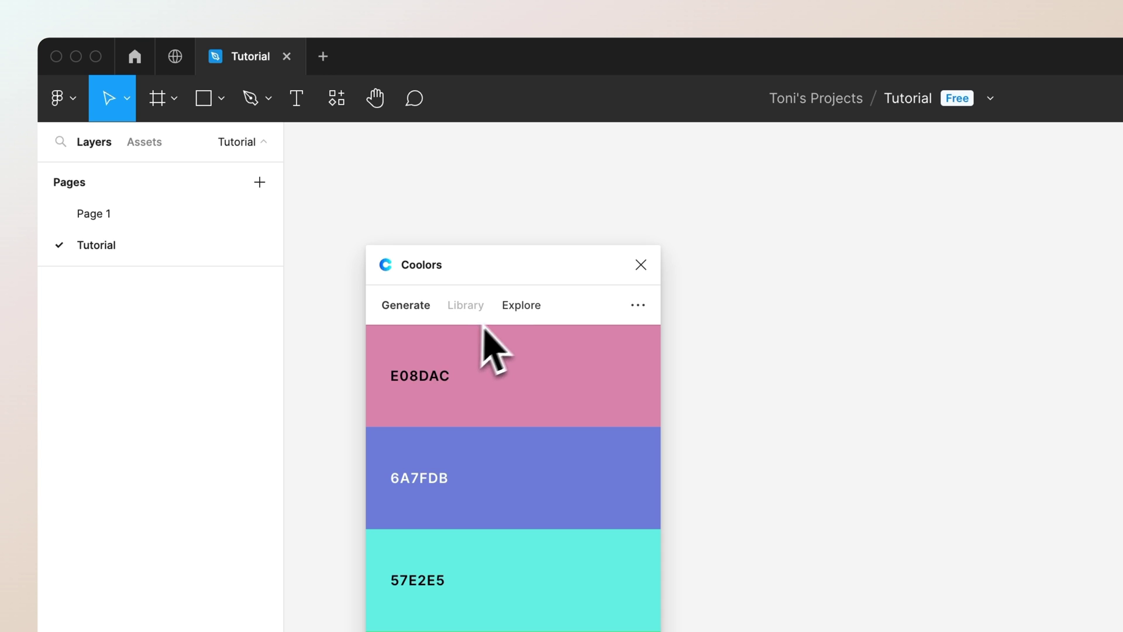
pyautogui.click(521, 314)
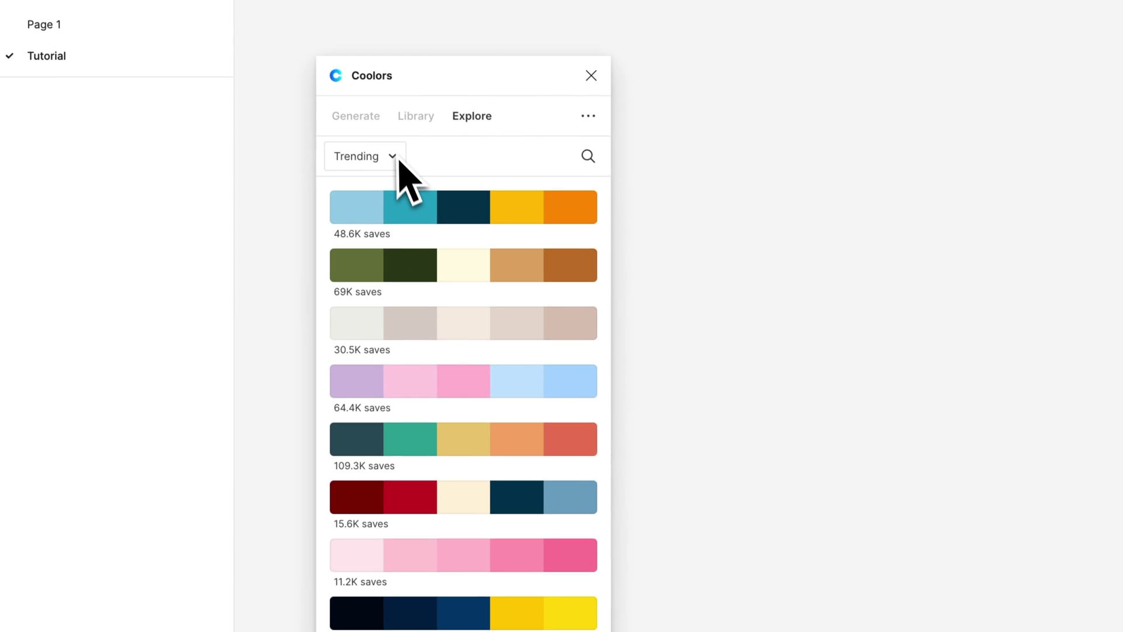
pyautogui.click(437, 347)
pyautogui.click(383, 236)
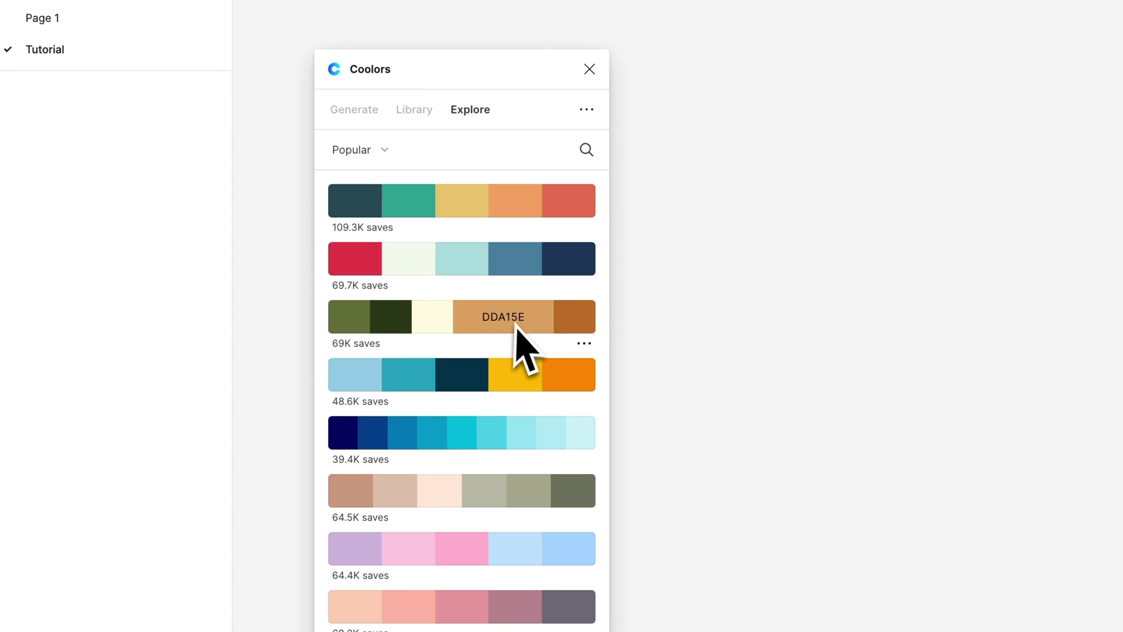
pyautogui.click(587, 459)
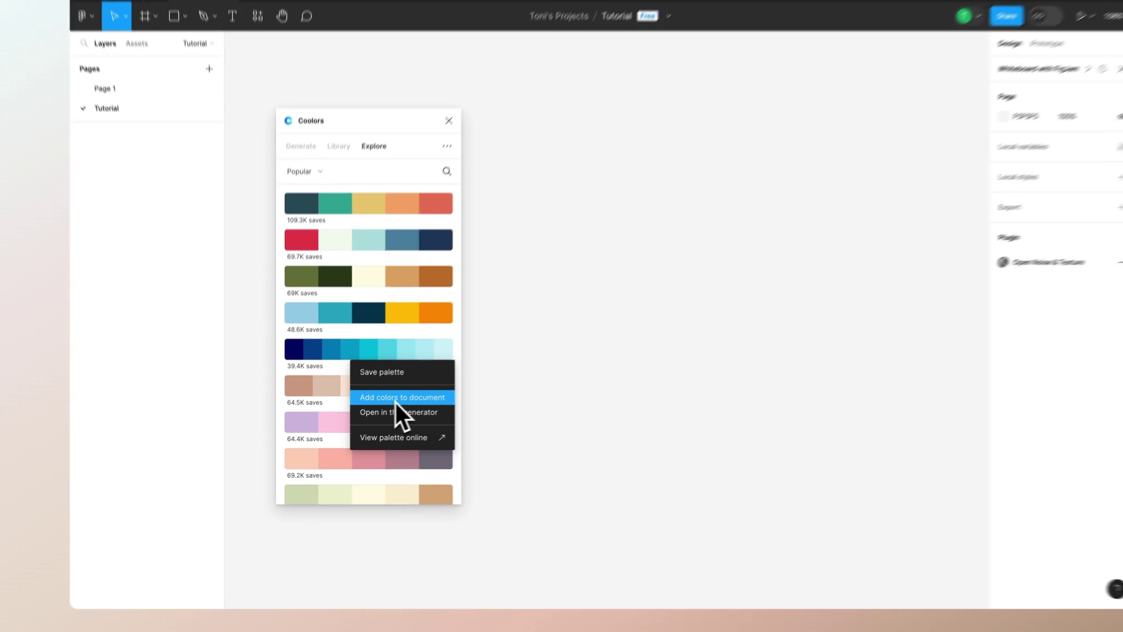
pyautogui.click(481, 350)
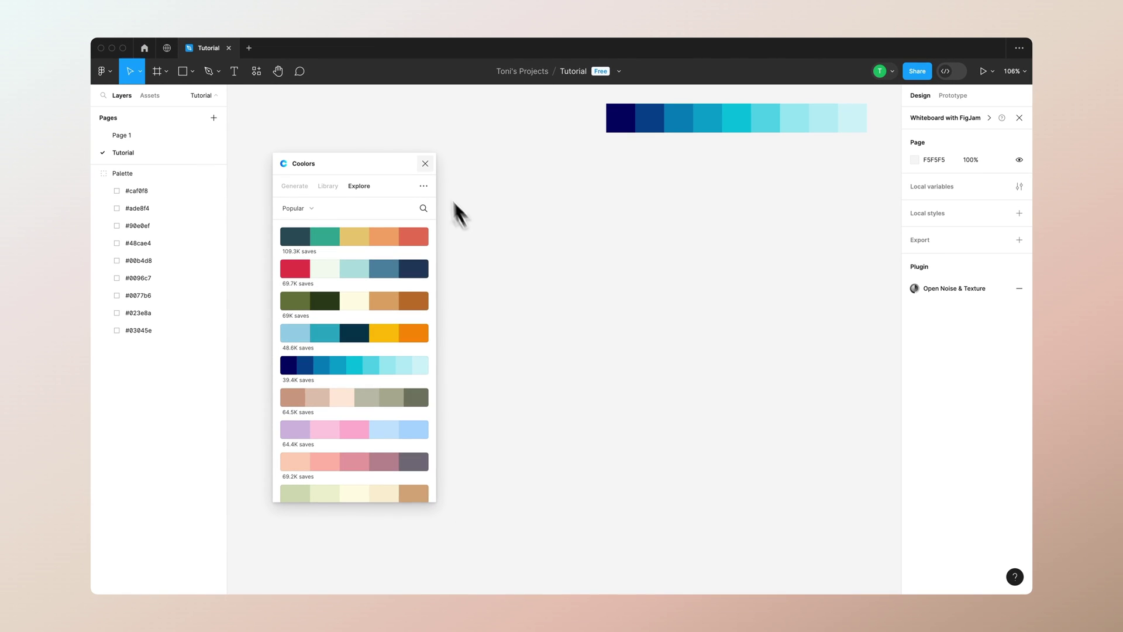
# Close Coolors and move the nine-colour palette strip to the canvas centre
pyautogui.click(426, 163)
pyautogui.moveTo(696, 120); pyautogui.dragTo(380, 299)
pyautogui.click(462, 408)
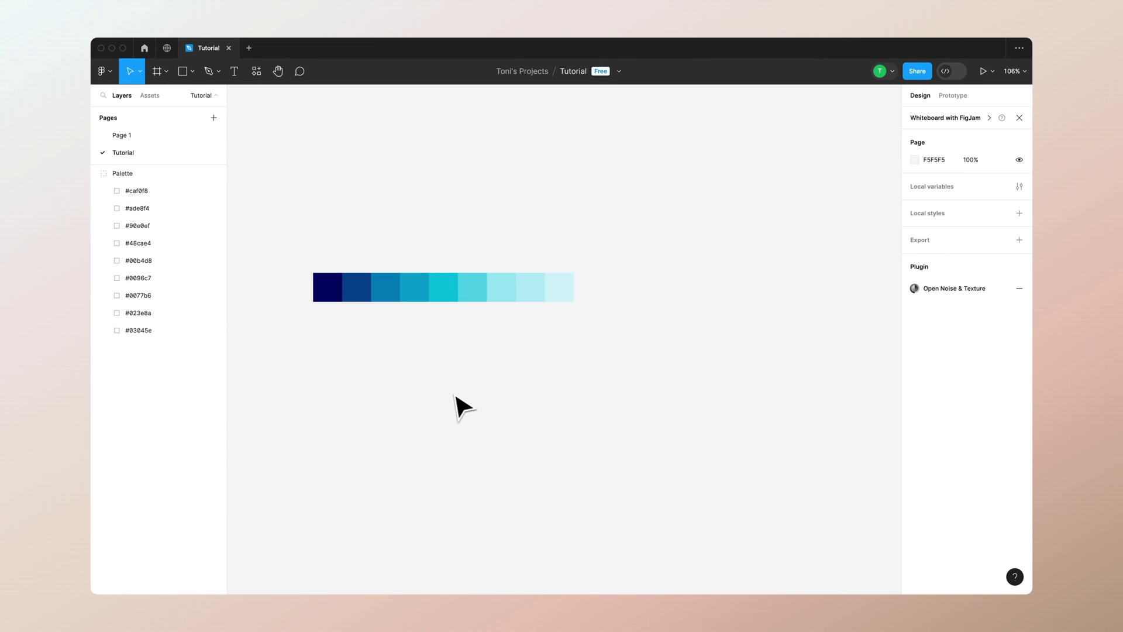
pyautogui.click(257, 71)
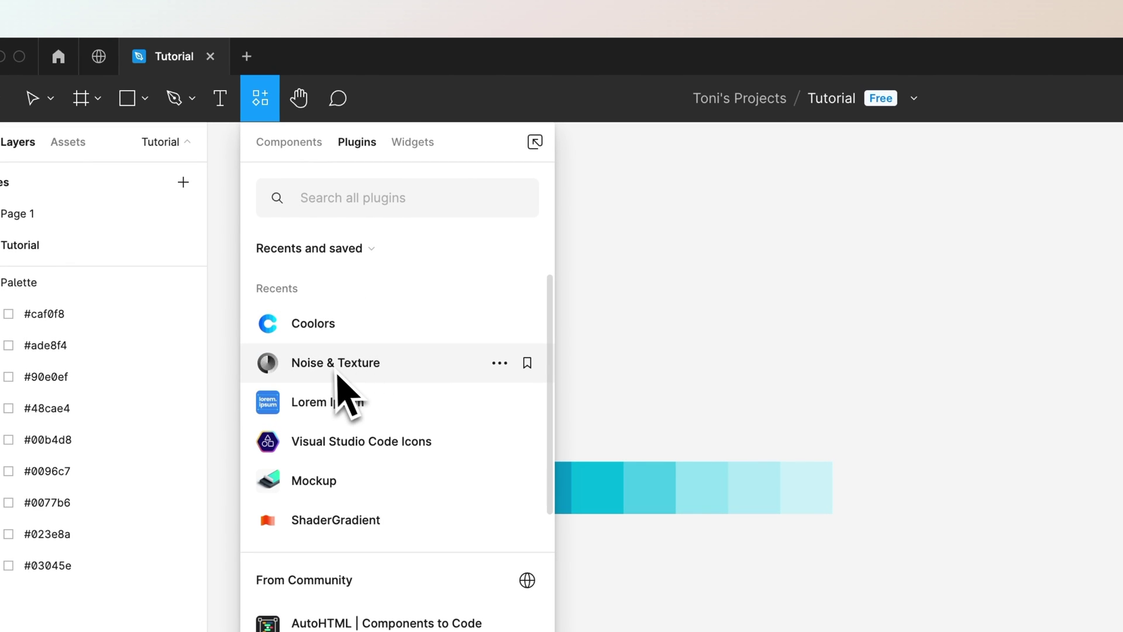
# Launch Noise & Texture and preview animated patterns like Flow, starburst, gradient and Mountains
pyautogui.click(357, 382)
pyautogui.hscroll(3, 458, 395)
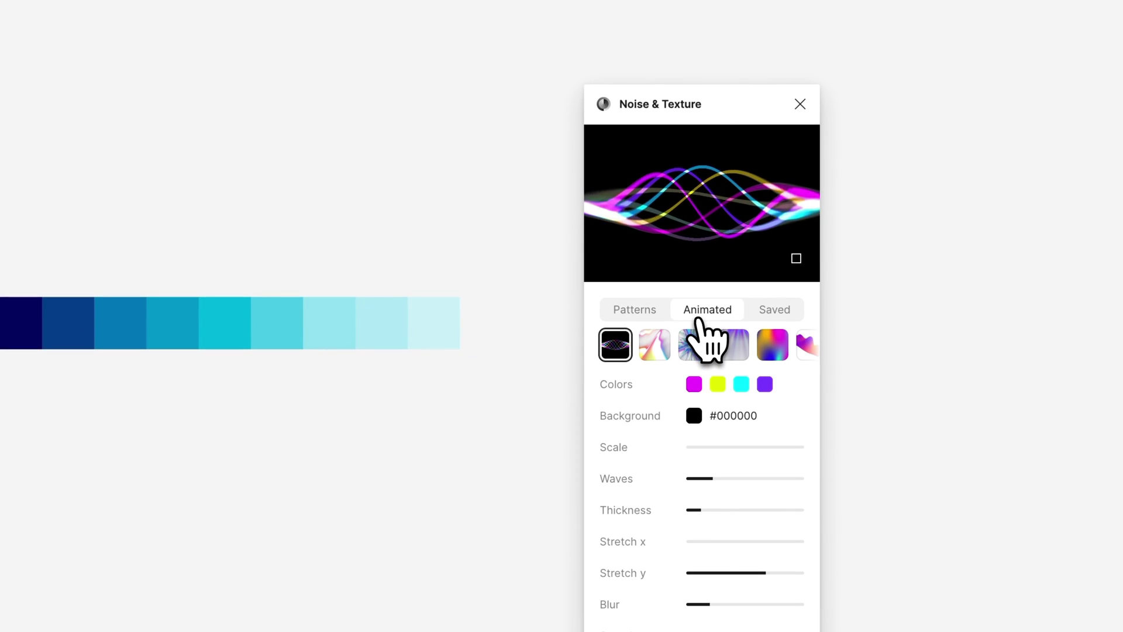
pyautogui.click(645, 356)
pyautogui.click(692, 355)
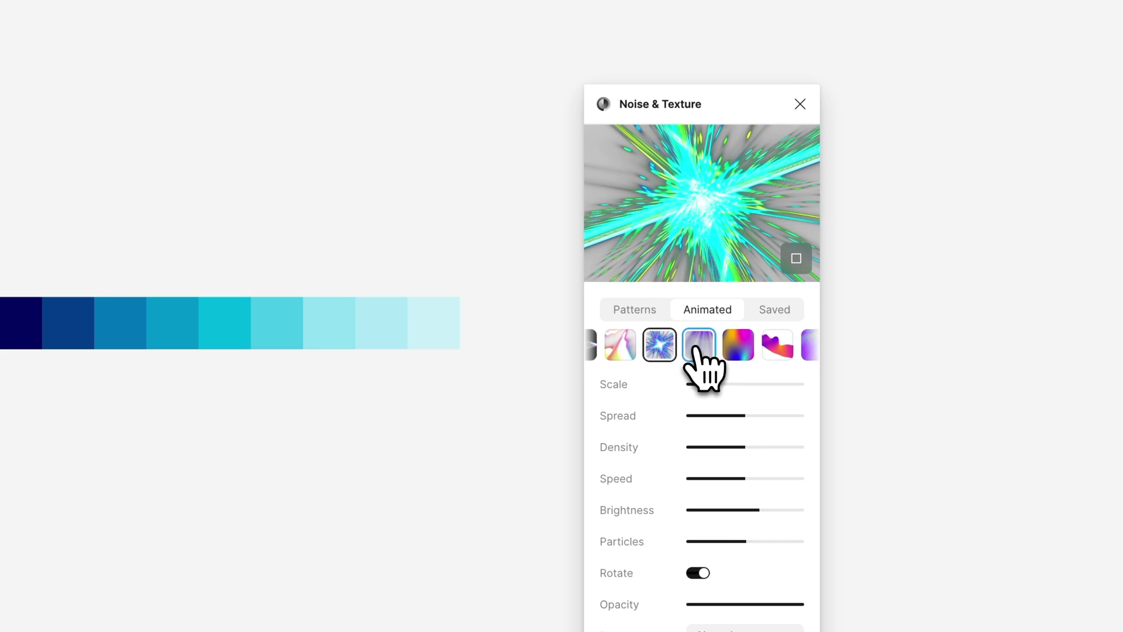
pyautogui.click(723, 356)
pyautogui.click(722, 346)
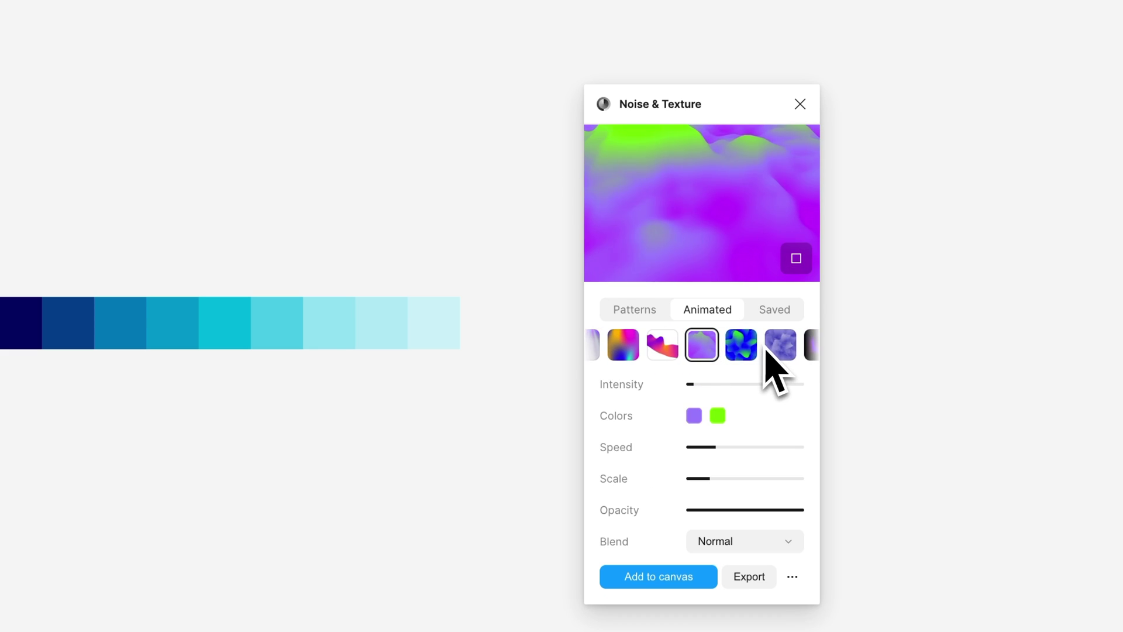
pyautogui.click(776, 348)
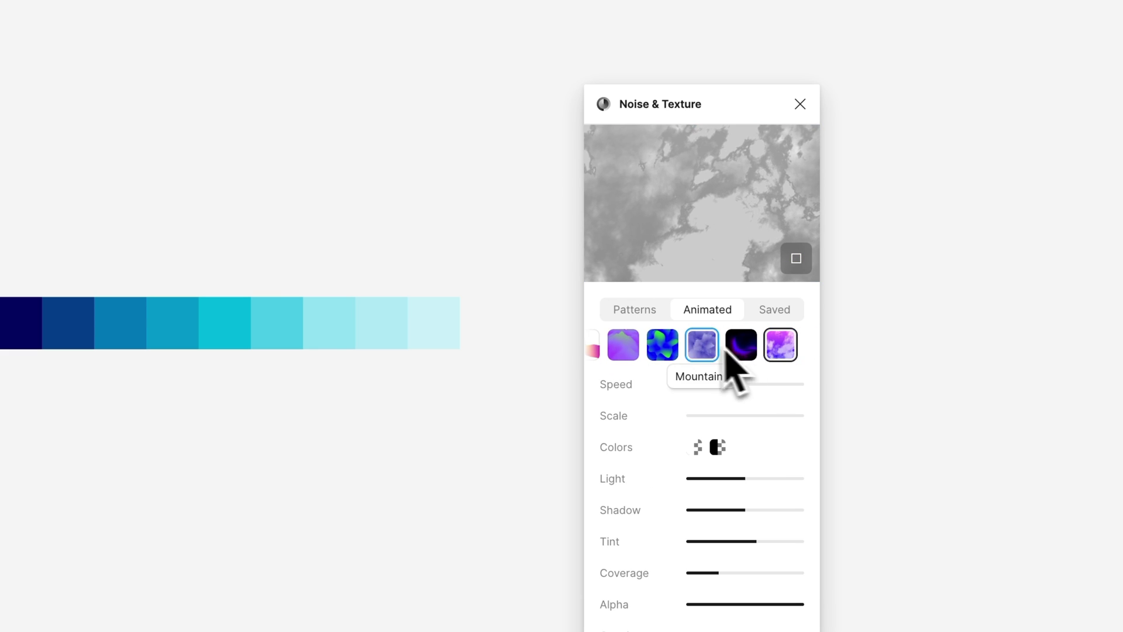
pyautogui.hscroll(3, 719, 351)
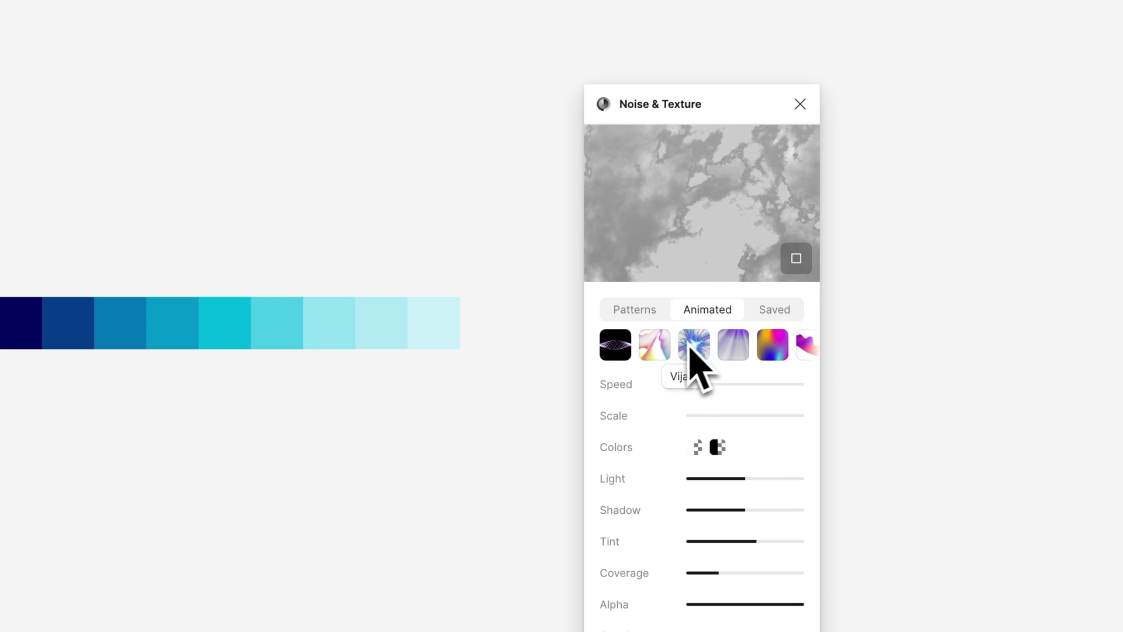
# Choose the Sinusoidal pattern, change its first wave colour to #ba41c3, and select the fifth palette square
pyautogui.click(613, 350)
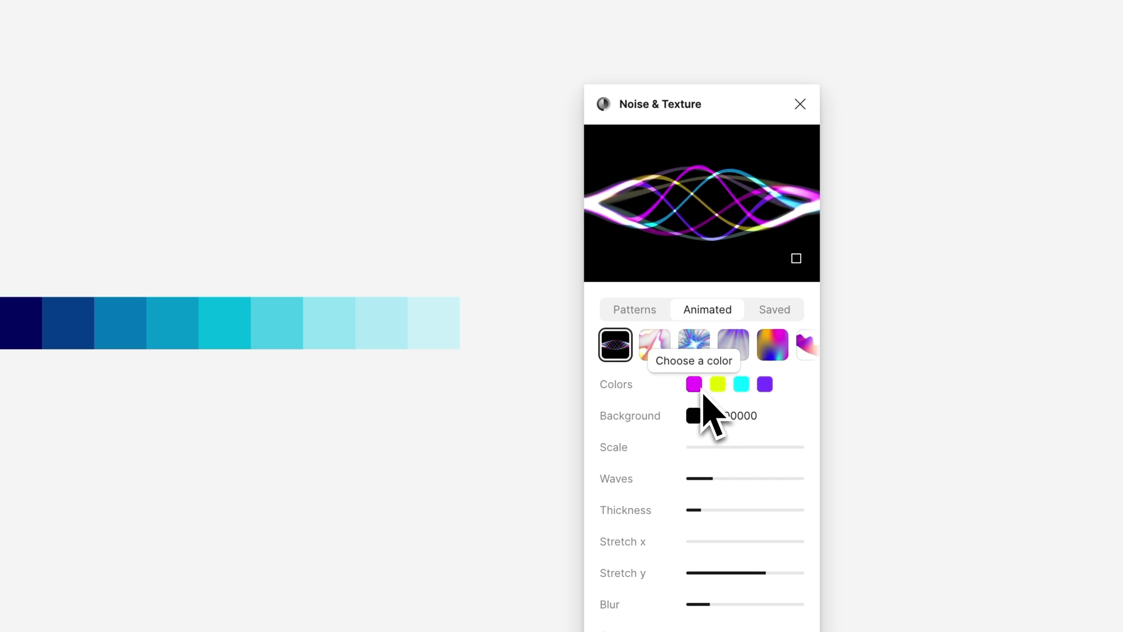
pyautogui.click(695, 385)
pyautogui.click(755, 221)
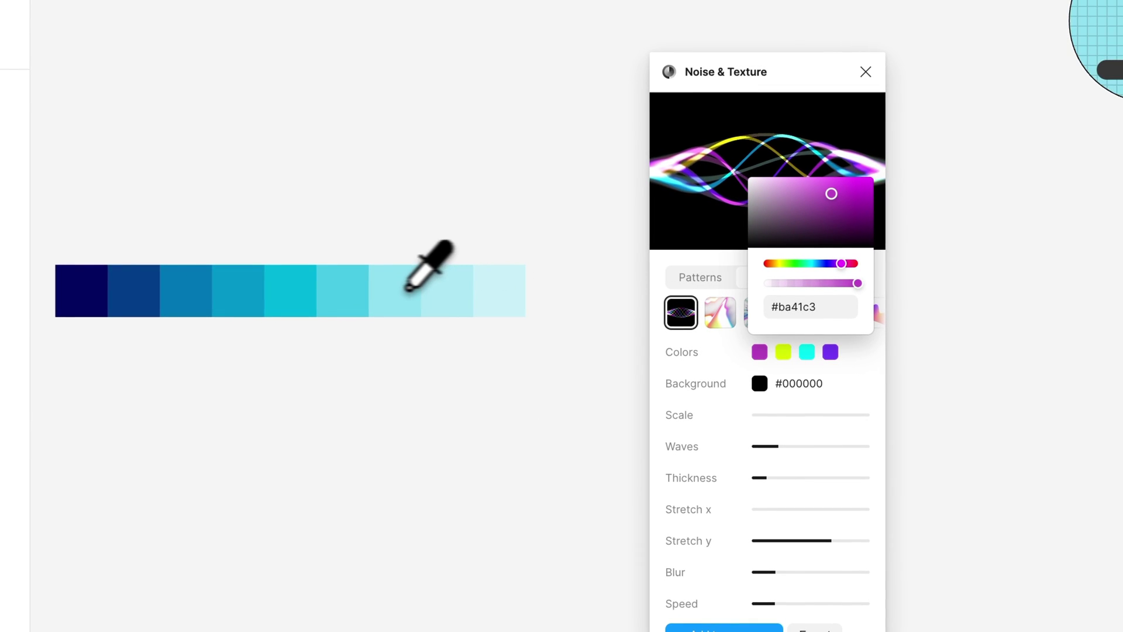
pyautogui.click(358, 287)
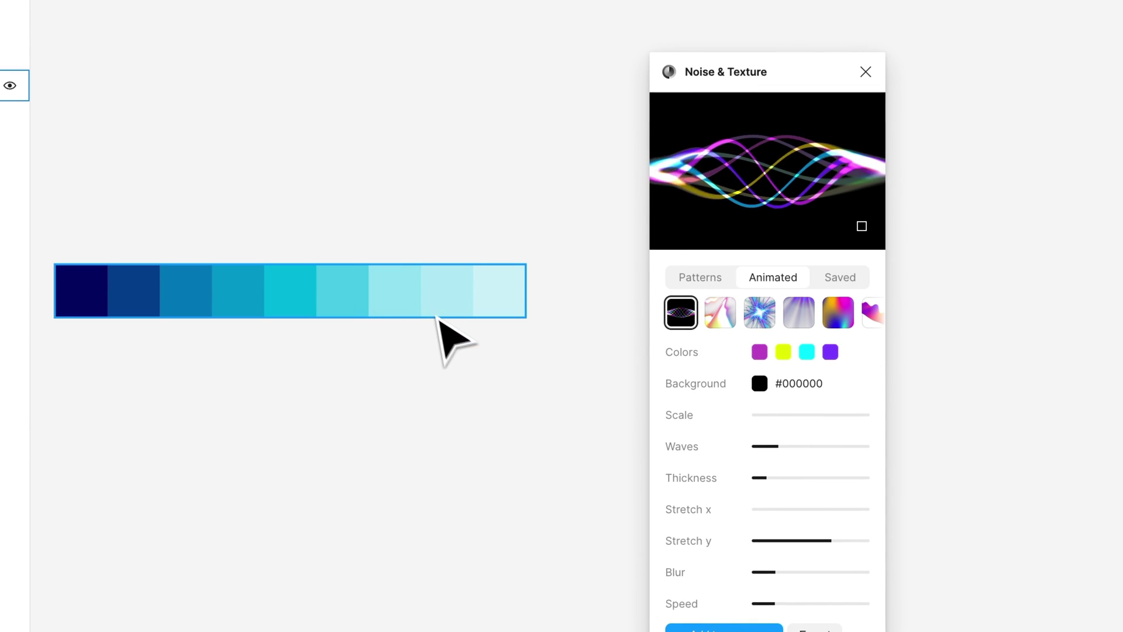
pyautogui.click(299, 299)
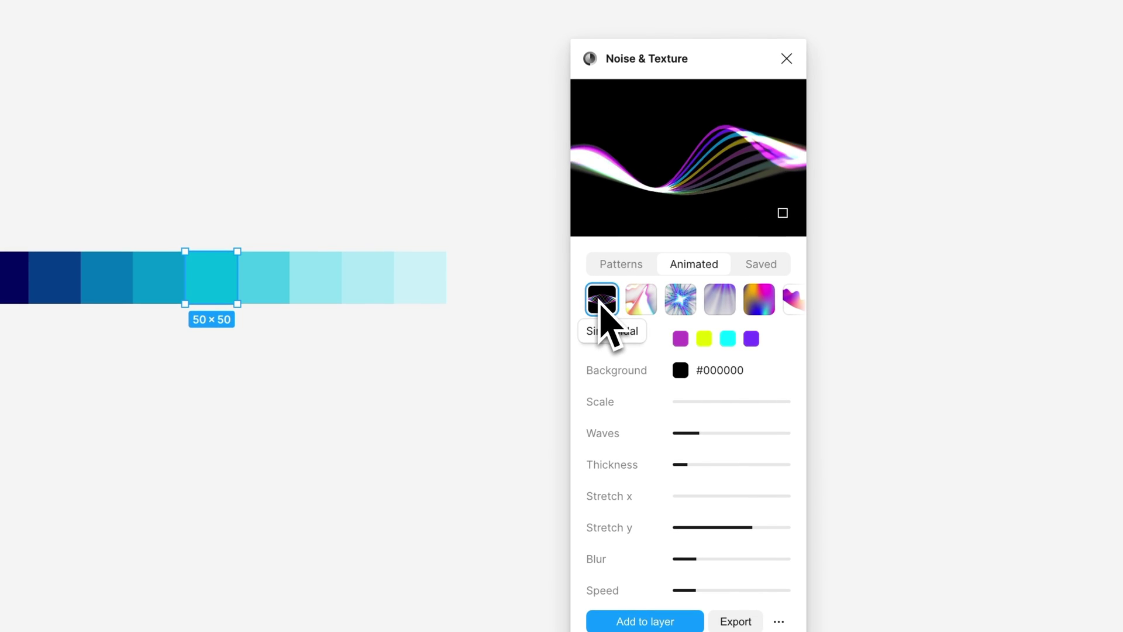
# Copy palette hexes into the wave colours: #48CAE4 as second, #ADE8F4 as third
pyautogui.click(680, 339)
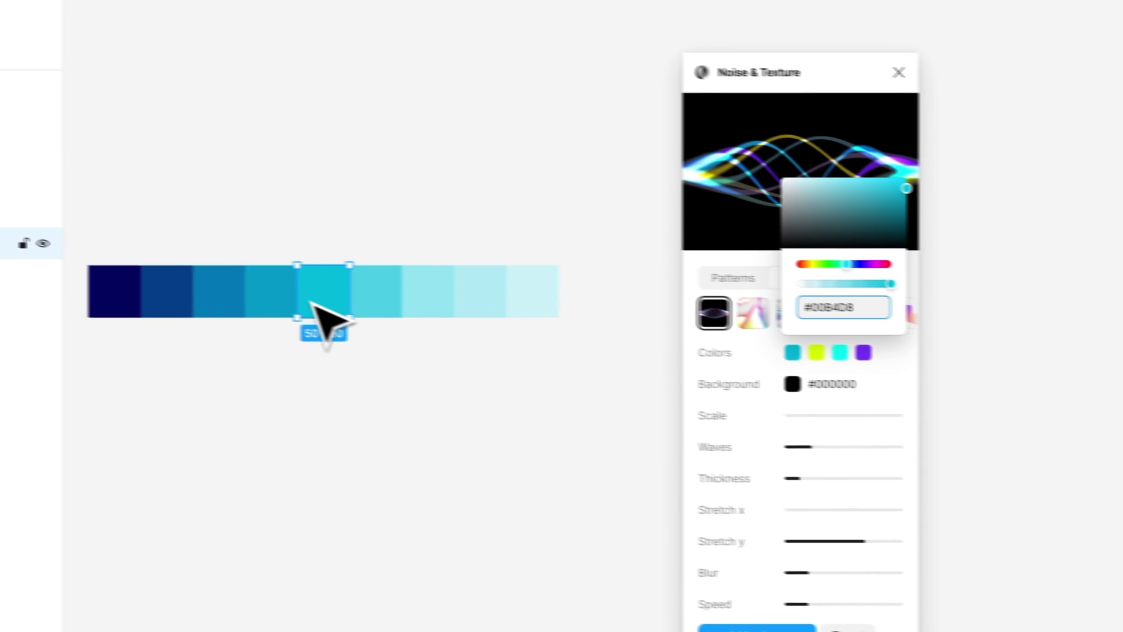
pyautogui.click(272, 279)
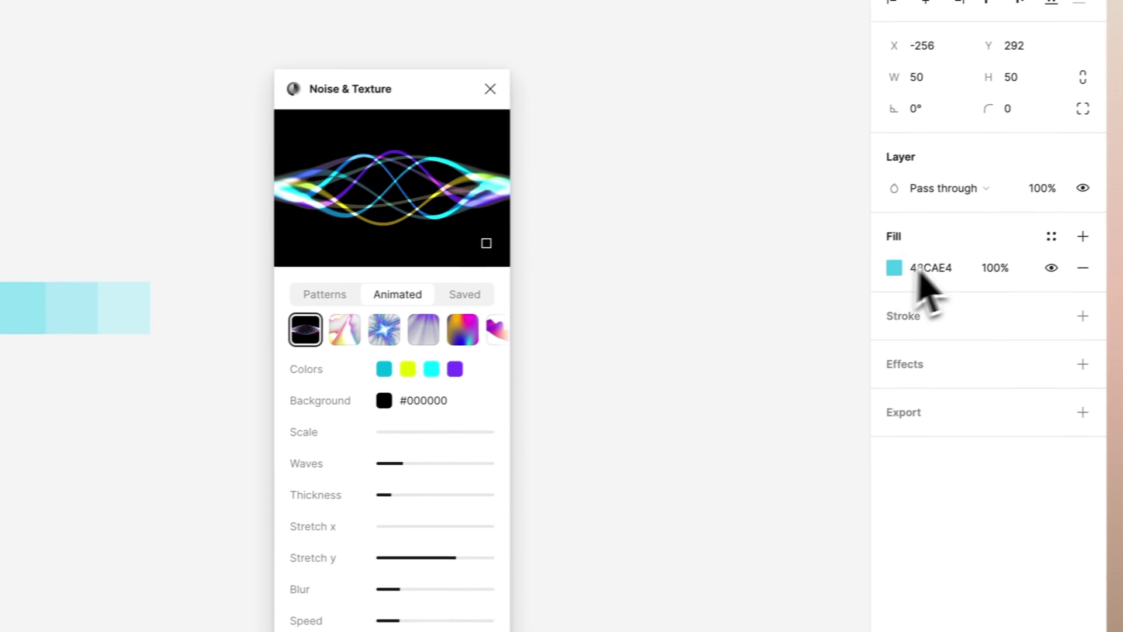
pyautogui.click(921, 269)
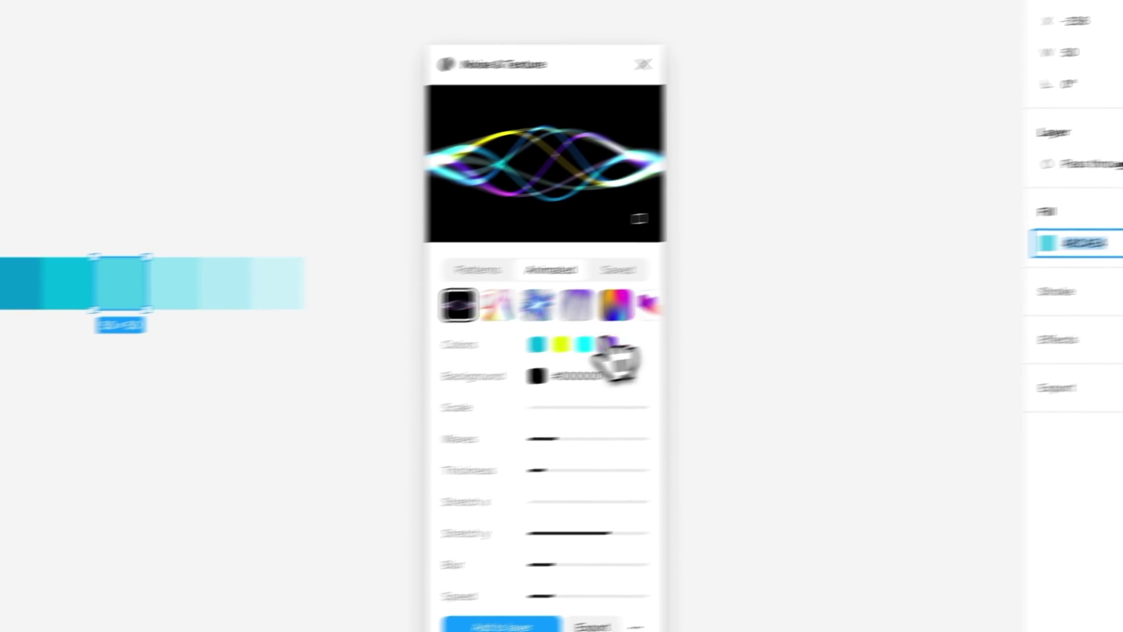
pyautogui.click(561, 344)
pyautogui.click(591, 298)
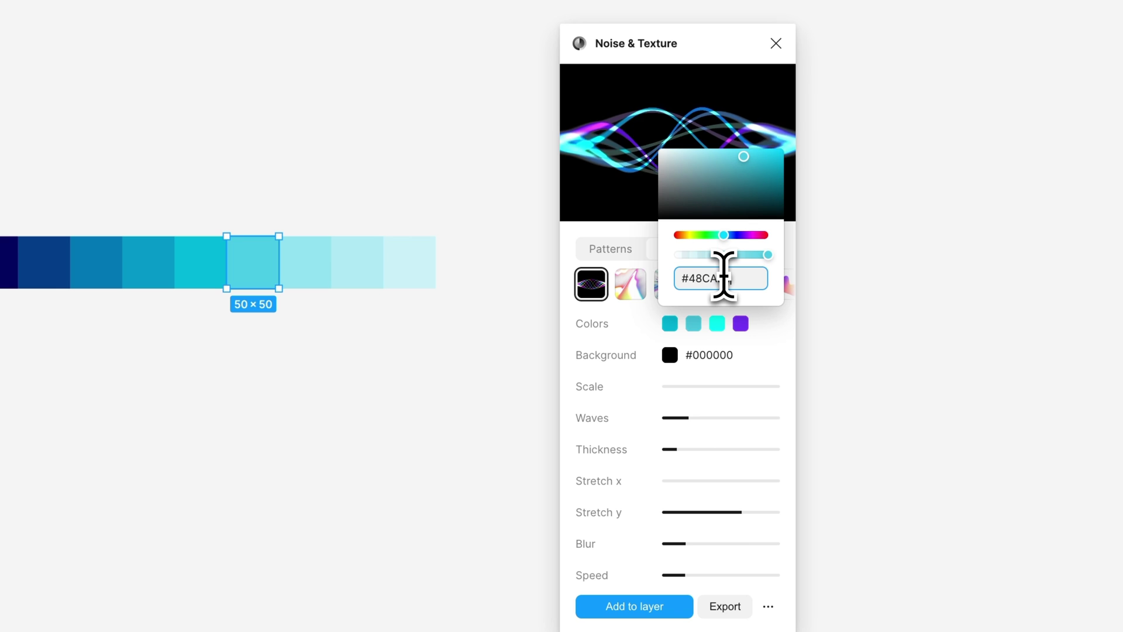
pyautogui.write('#48CAE4')
pyautogui.click(349, 274)
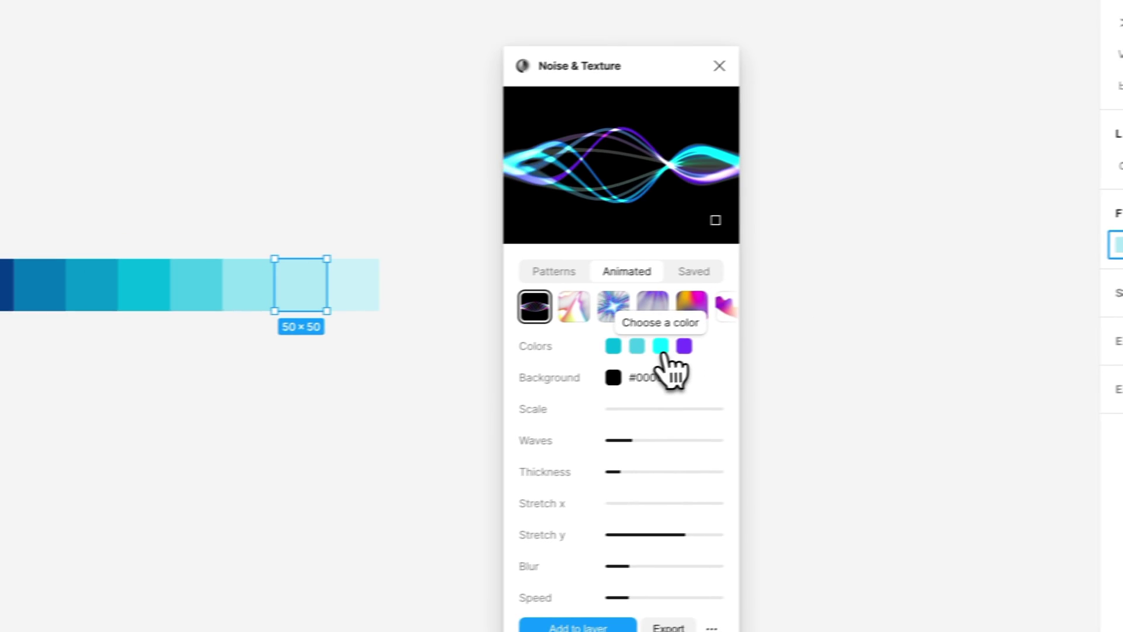
pyautogui.click(510, 354)
pyautogui.click(693, 298)
pyautogui.write('#ADE8F4')
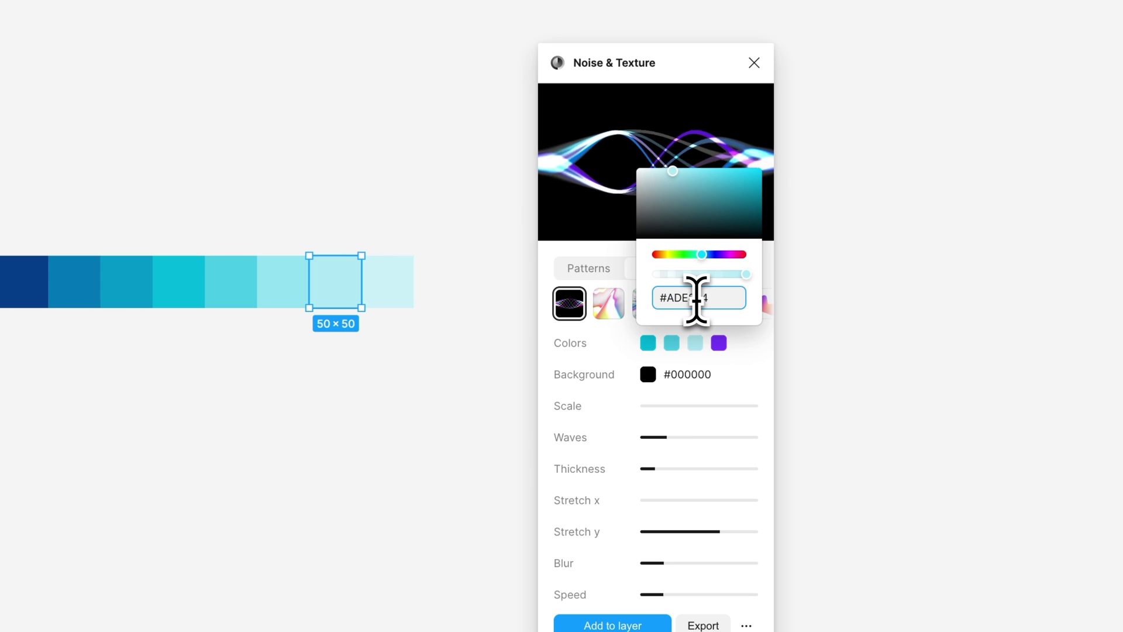
# Paste the palette's #0077B6 as the fourth wave colour
pyautogui.click(387, 281)
pyautogui.click(74, 295)
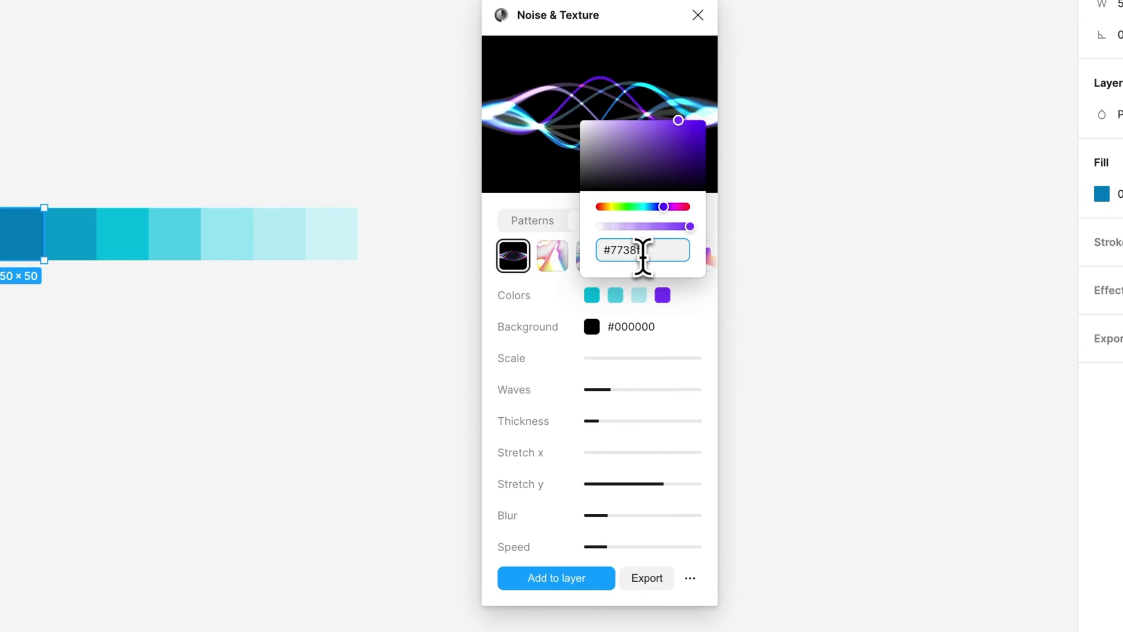
pyautogui.write('0077B6')
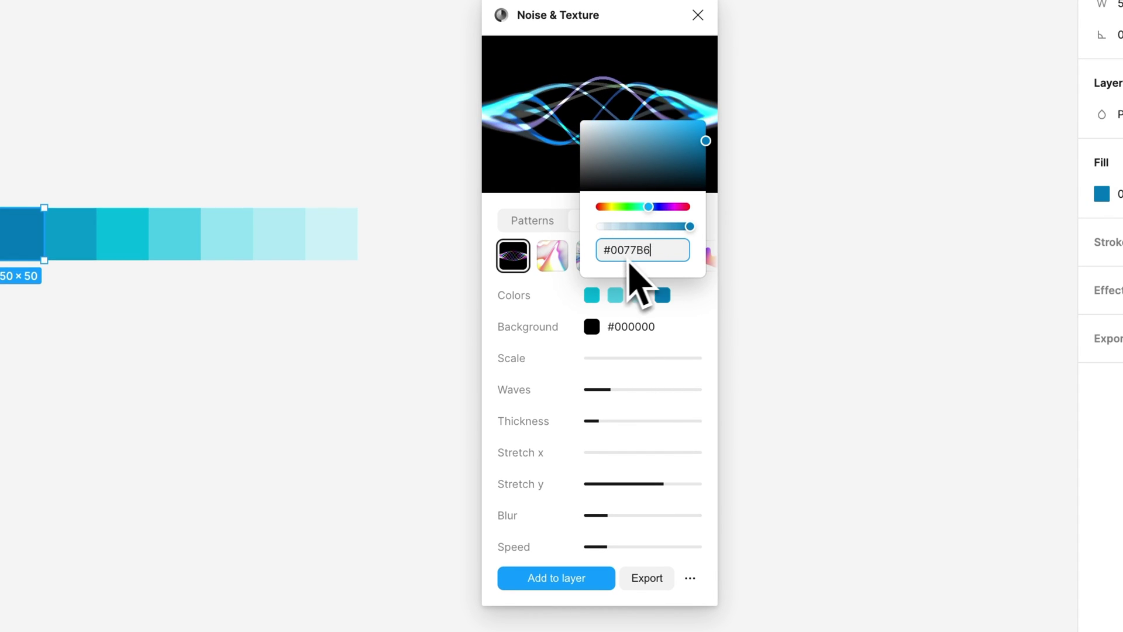
pyautogui.click(566, 305)
pyautogui.click(591, 326)
# Make the wave background pure black and increase the number of waves
pyautogui.moveTo(626, 246); pyautogui.dragTo(545, 263)
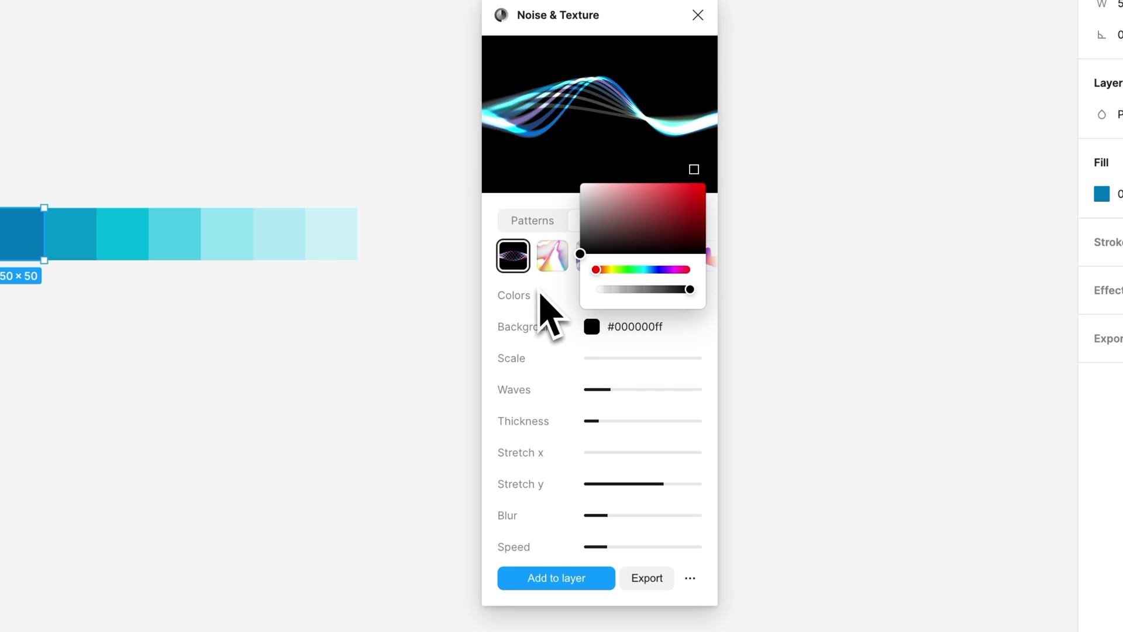
pyautogui.click(502, 321)
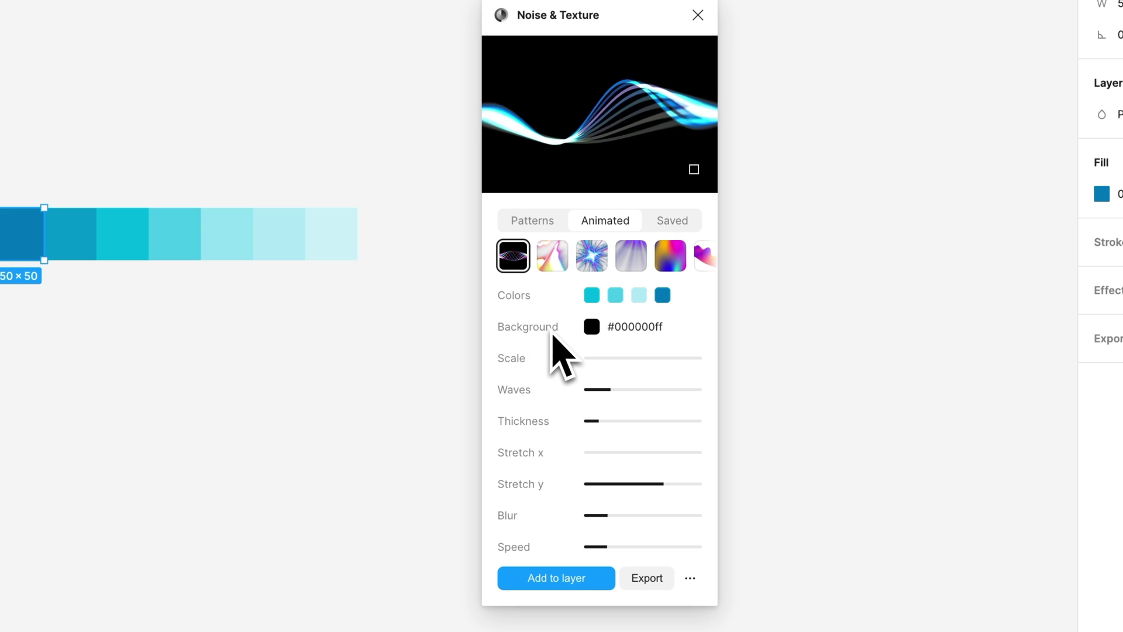
pyautogui.scroll(-2, 596, 360)
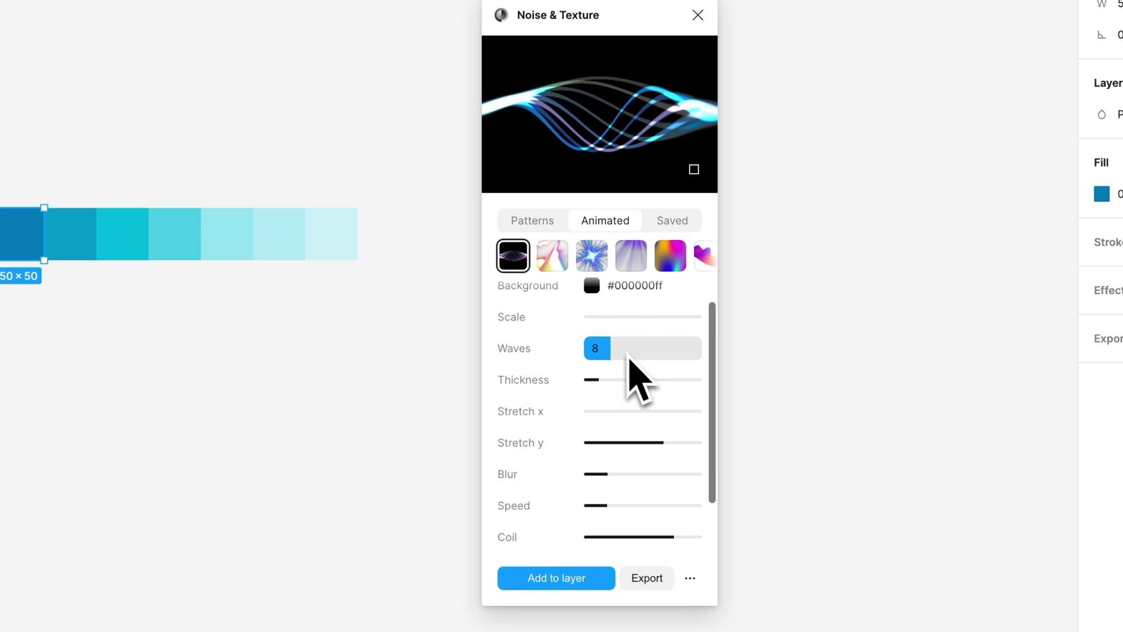
pyautogui.moveTo(606, 322); pyautogui.dragTo(606, 322)
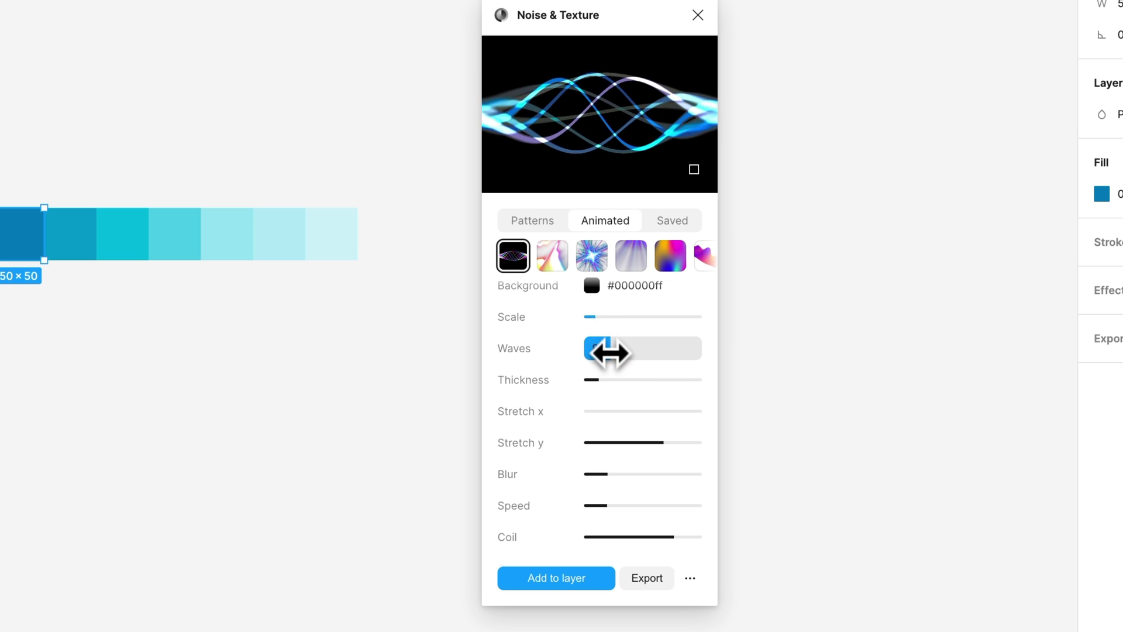
pyautogui.moveTo(615, 351)
pyautogui.mouseDown()
pyautogui.moveTo(625, 351)
pyautogui.moveTo(615, 373)
pyautogui.mouseUp()
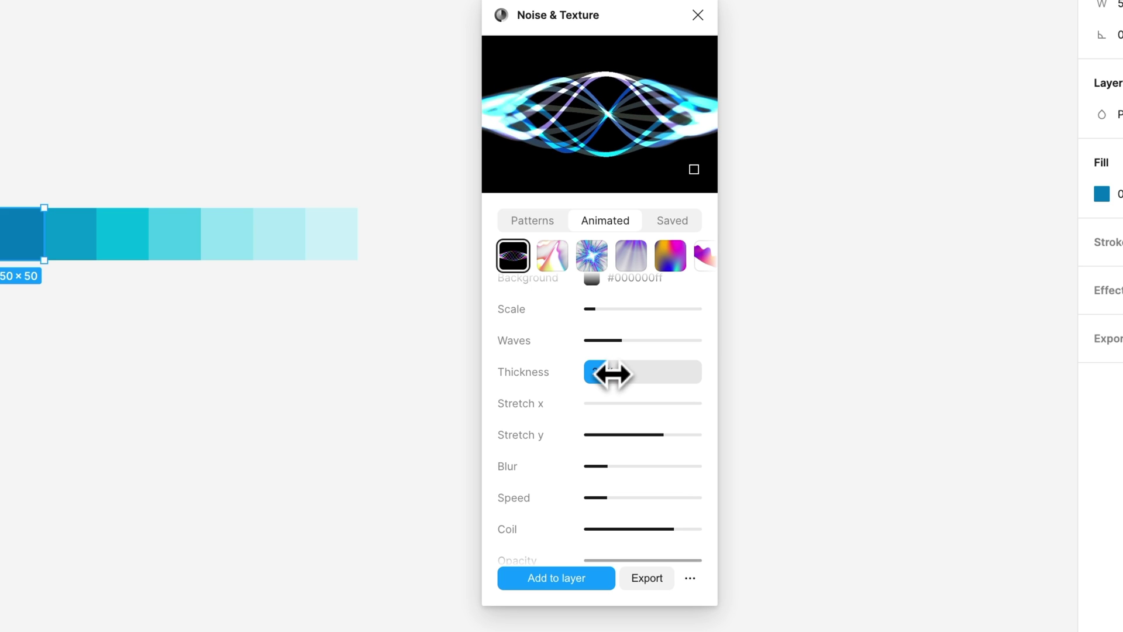
# Adjust the remaining wave sliders and lower Coil to 65%
pyautogui.scroll(-1, 597, 409)
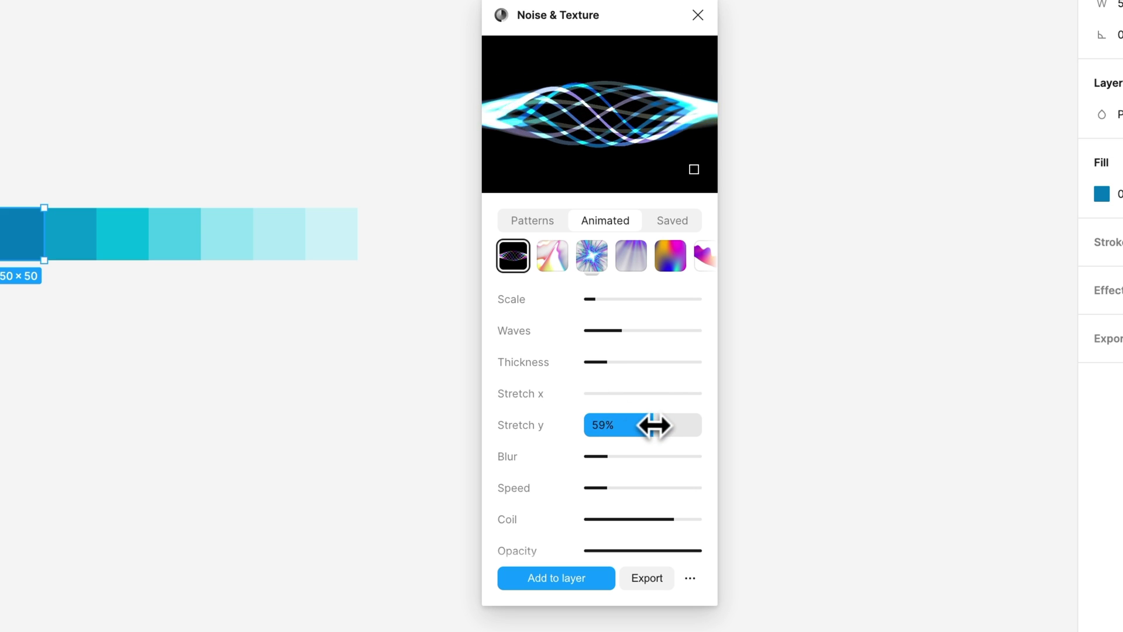
pyautogui.scroll(-3, 664, 425)
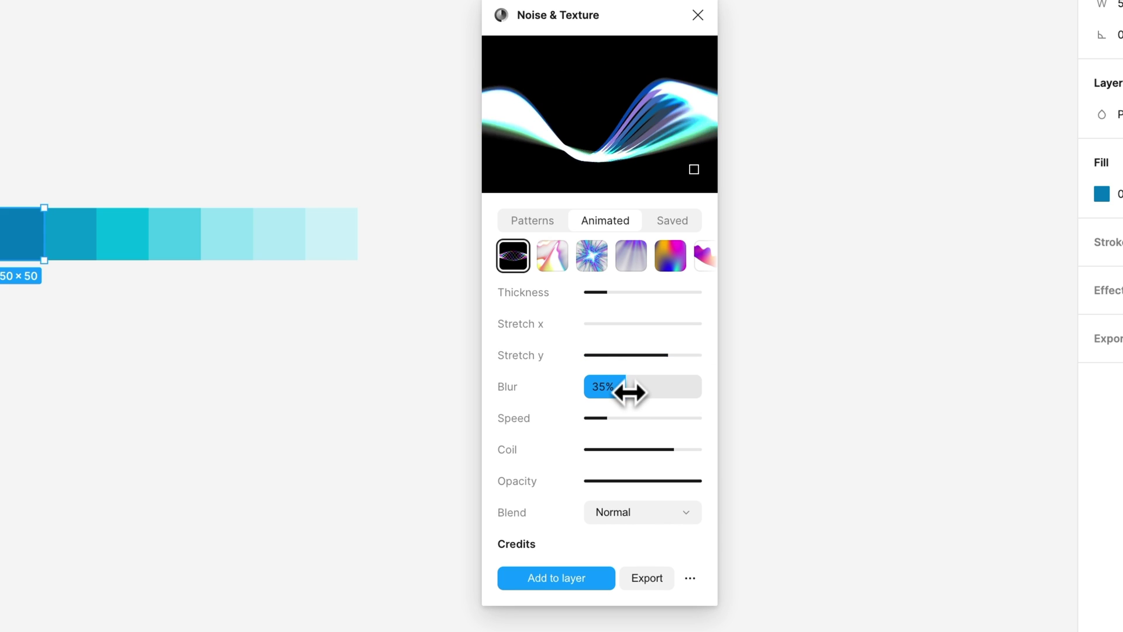
pyautogui.scroll(2, 626, 393)
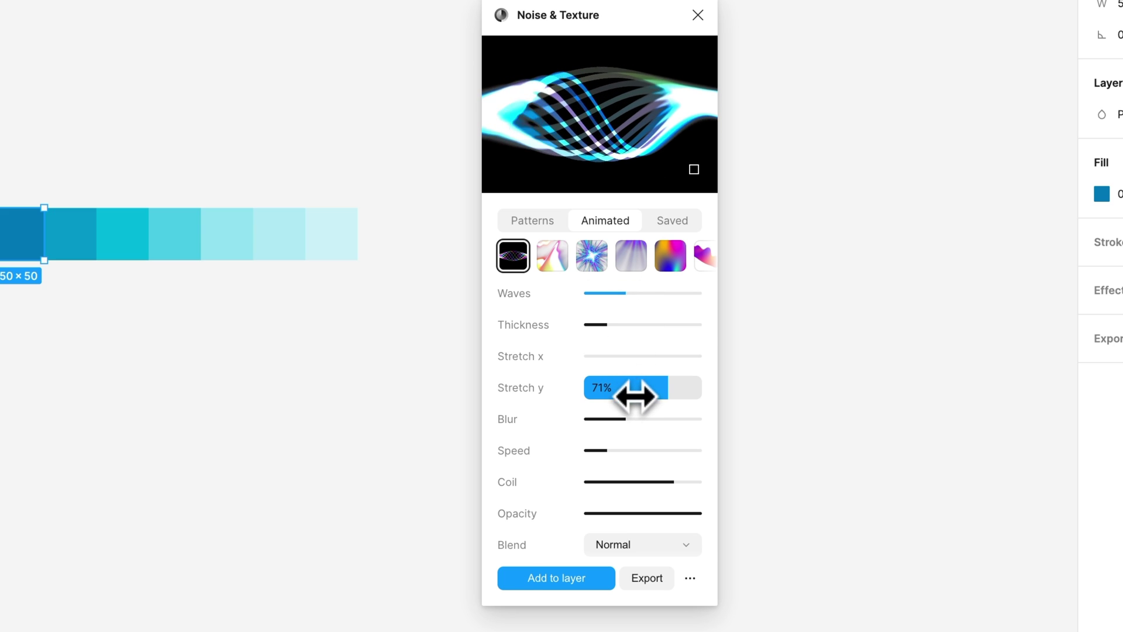
pyautogui.scroll(-2, 635, 396)
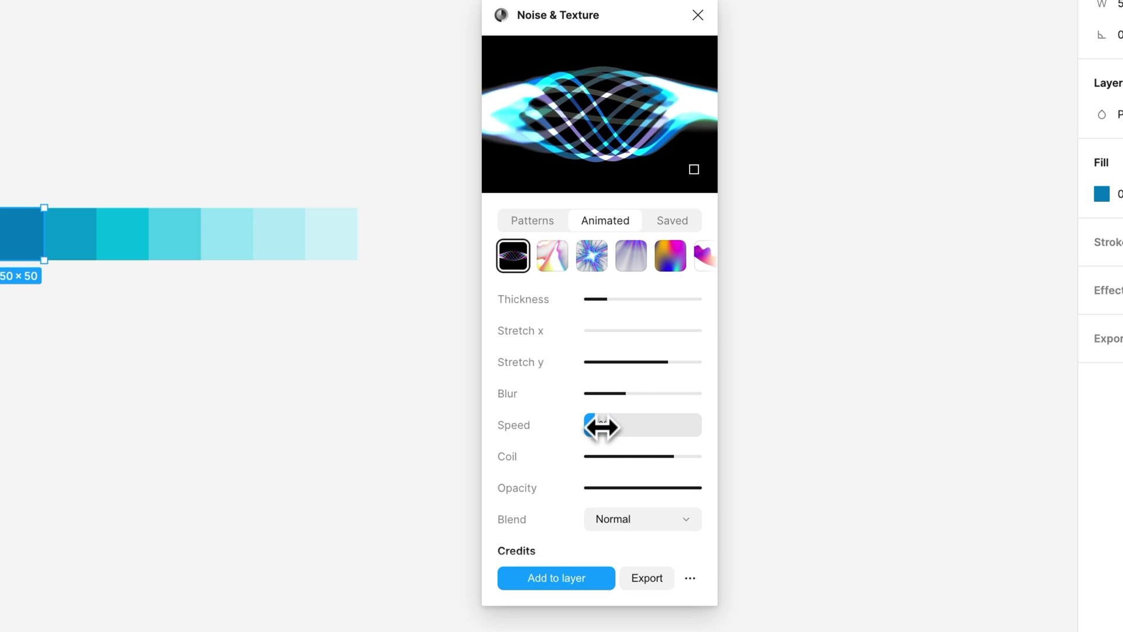
pyautogui.scroll(-1, 651, 451)
pyautogui.click(660, 460)
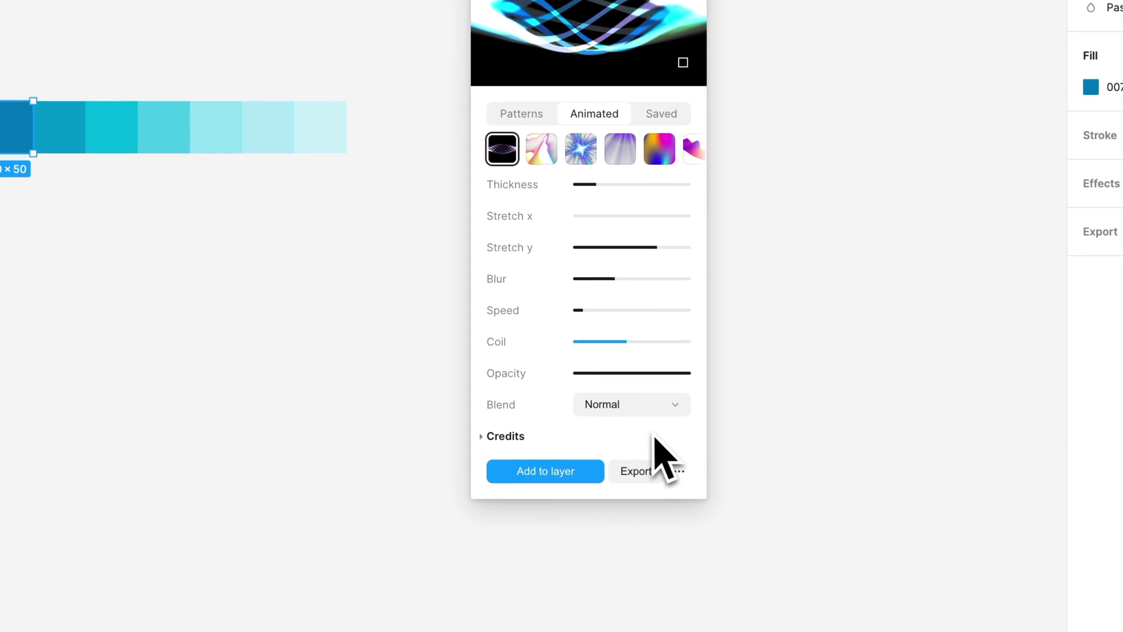
# Copy the wave's iFrame embed code from the plugin's Export/Embed options
pyautogui.click(647, 477)
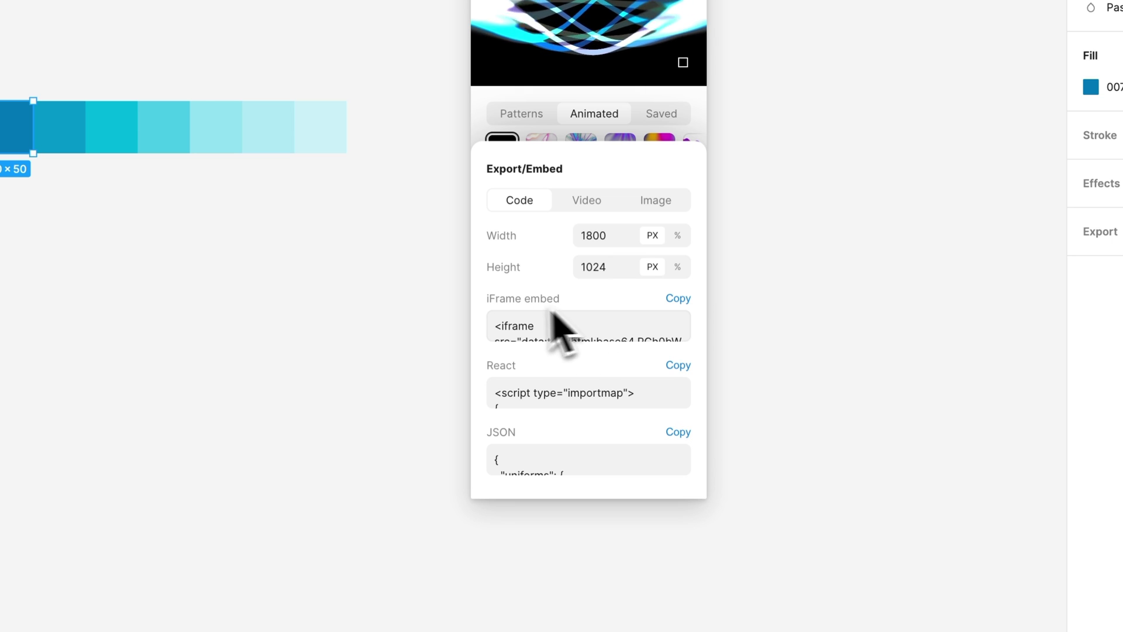
pyautogui.click(678, 299)
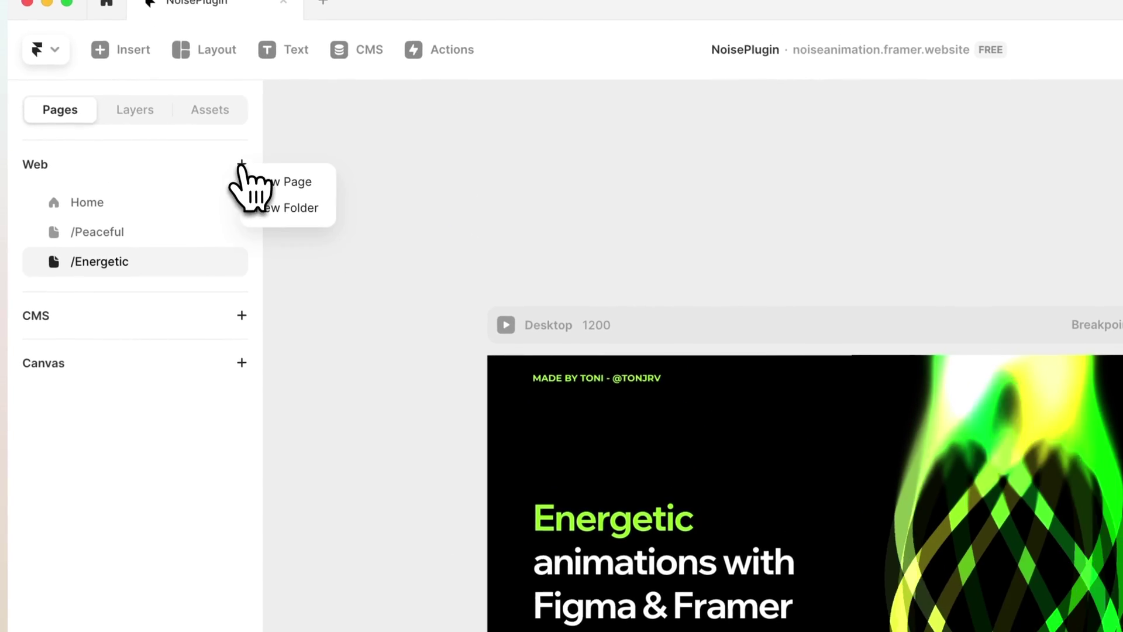
# Create a blank /page and drop an Embed element onto its Desktop frame
pyautogui.click(268, 183)
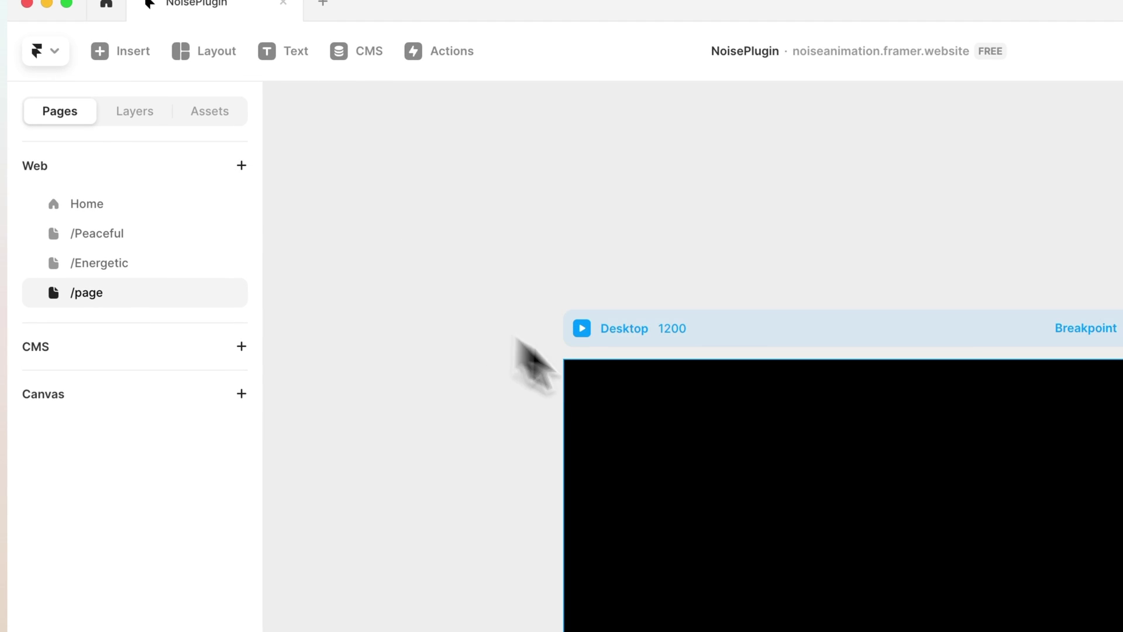
pyautogui.click(145, 51)
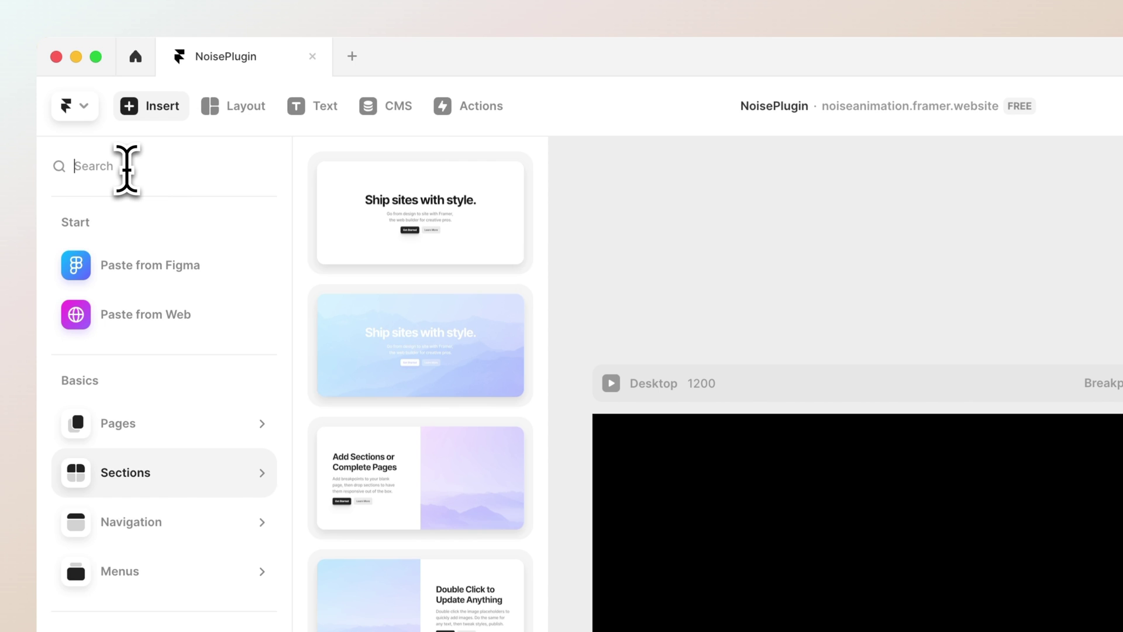
pyautogui.write('embed')
pyautogui.moveTo(223, 288); pyautogui.dragTo(977, 631)
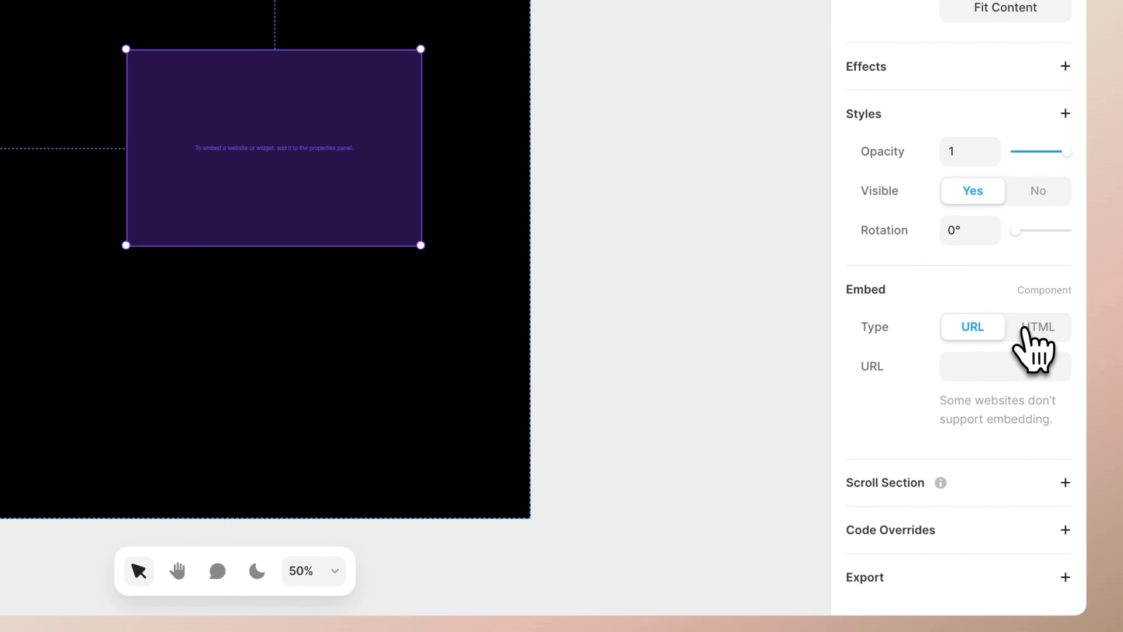
# Switch the embed to HTML, then reposition it and enlarge it to about 1236 × 824
pyautogui.click(1025, 330)
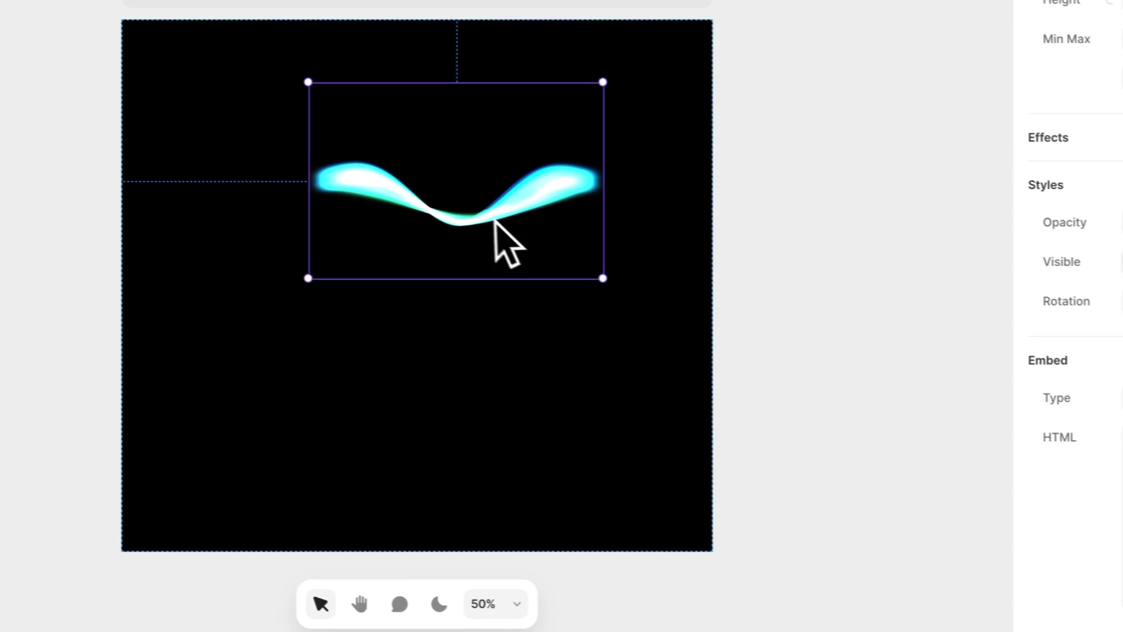
pyautogui.moveTo(315, 189); pyautogui.dragTo(245, 211)
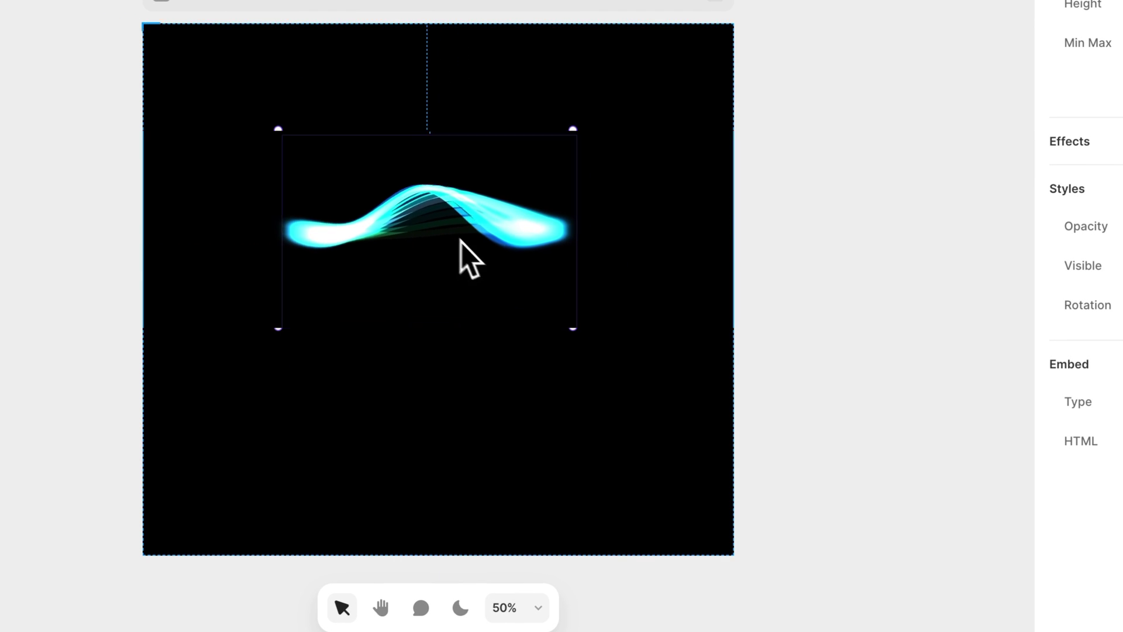
pyautogui.moveTo(461, 243); pyautogui.dragTo(491, 255)
pyautogui.moveTo(596, 340); pyautogui.dragTo(733, 445)
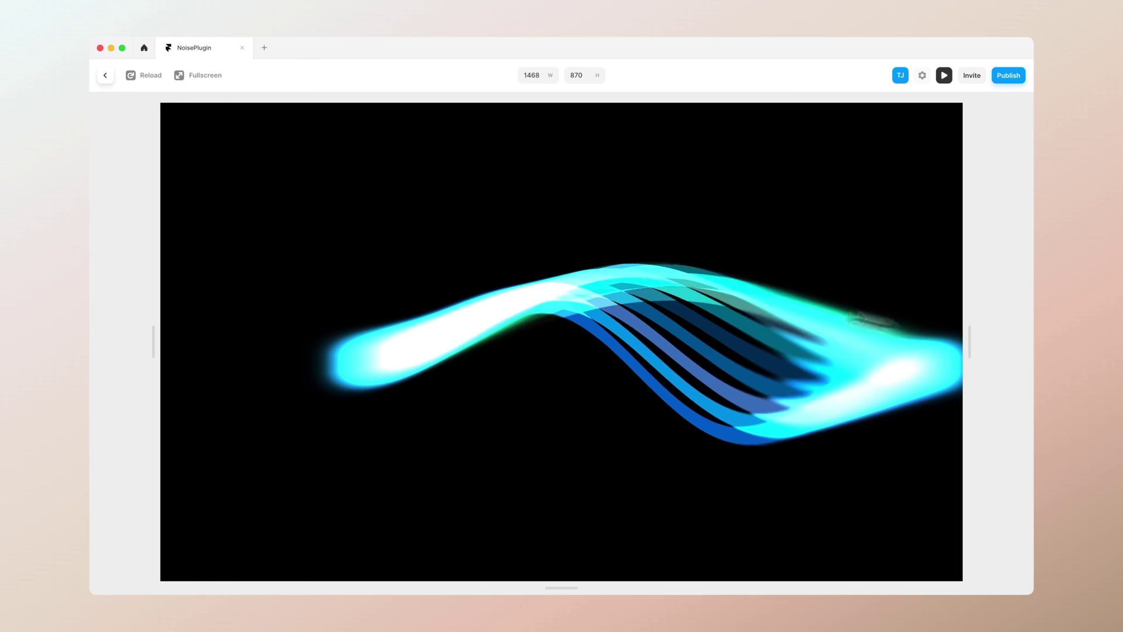
# Leave preview and move the wave embed out of the Desktop frame to the canvas top right
pyautogui.click(107, 76)
pyautogui.click(459, 335)
pyautogui.scroll(-2, 533, 357)
pyautogui.moveTo(526, 359); pyautogui.dragTo(835, 366)
pyautogui.moveTo(752, 371); pyautogui.dragTo(715, 168)
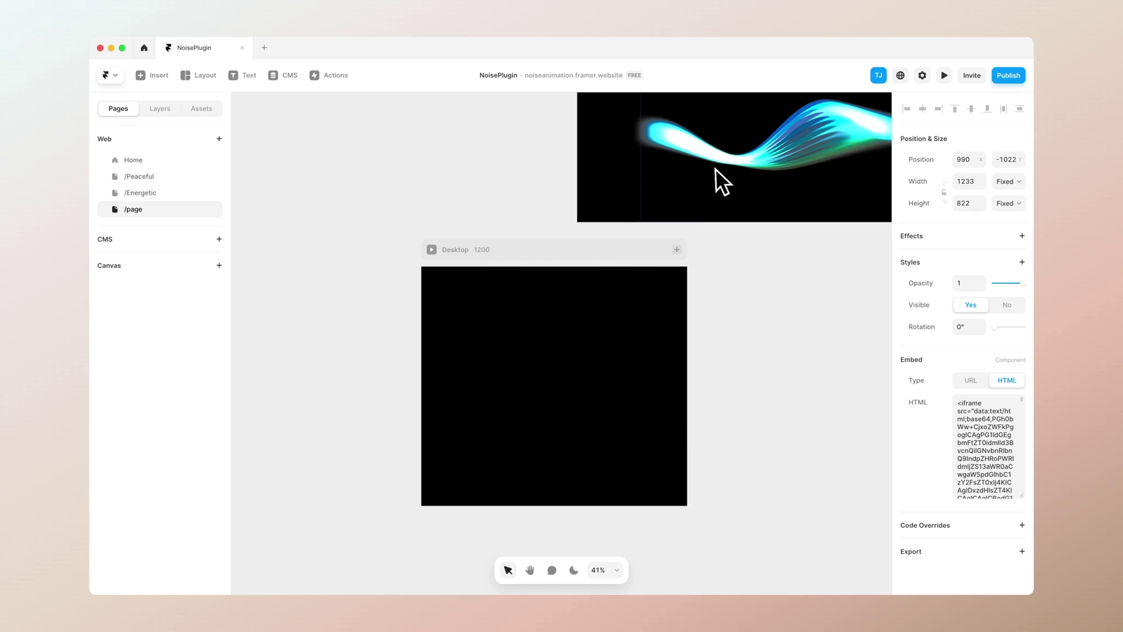
pyautogui.click(521, 168)
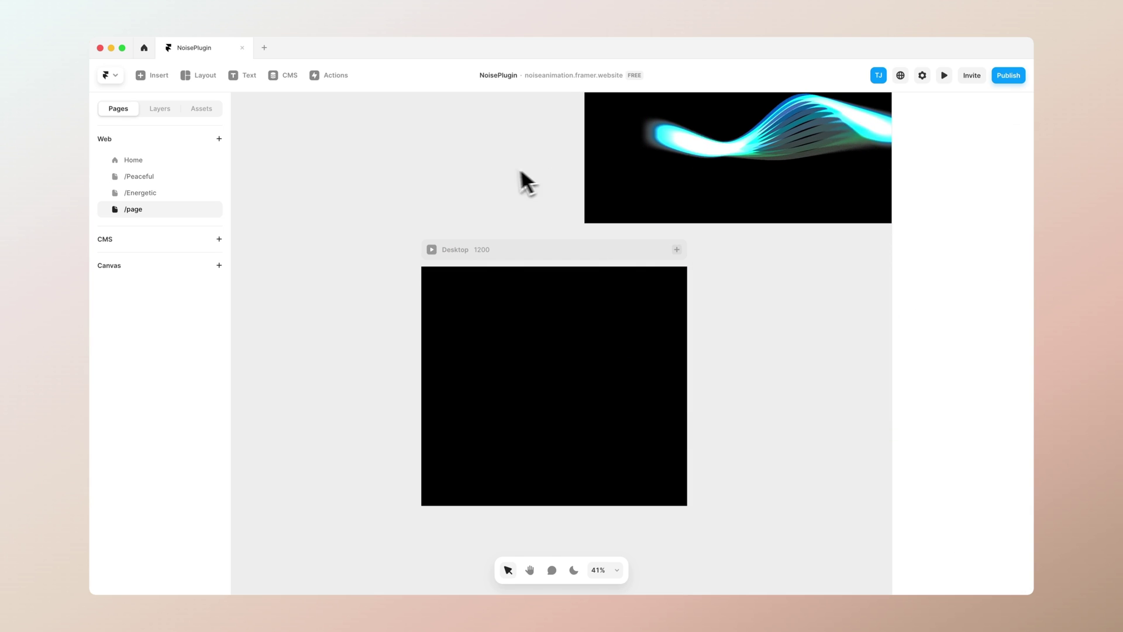
# Add the two-column Add Sections or Complete Pages section and set its height to Viewport
pyautogui.click(154, 82)
pyautogui.click(218, 110)
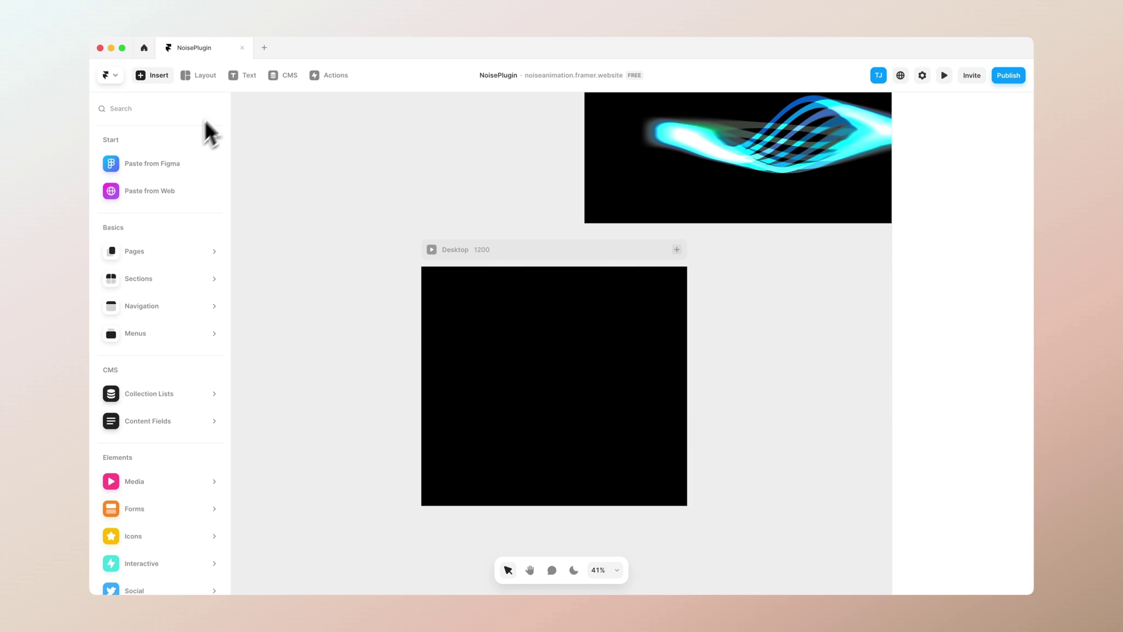
pyautogui.moveTo(161, 272)
pyautogui.moveTo(285, 283); pyautogui.dragTo(567, 346)
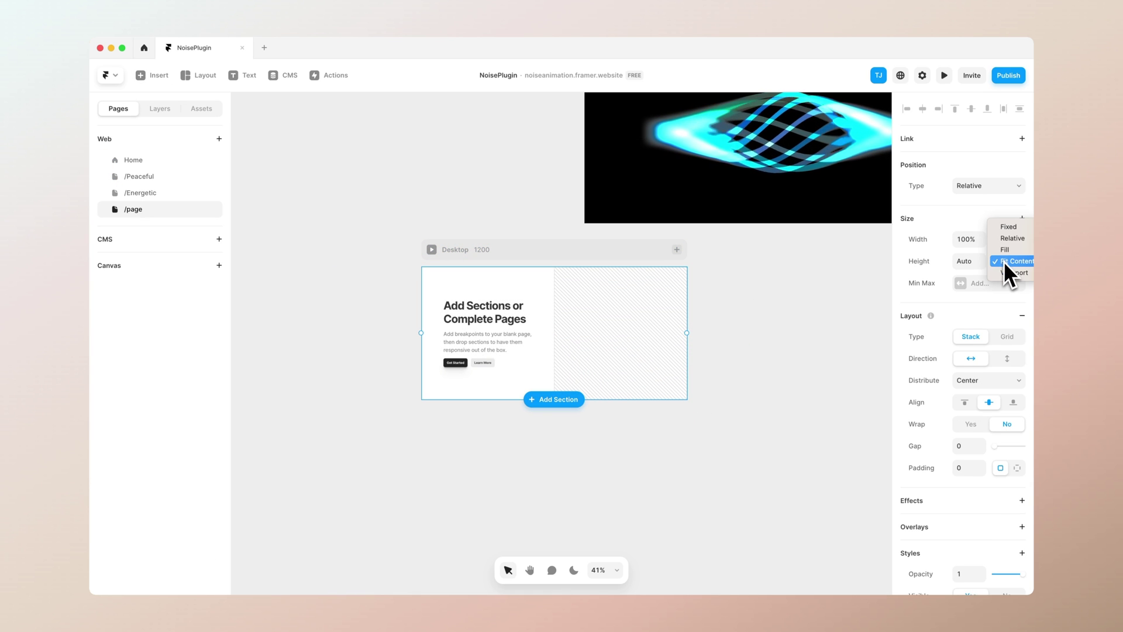
pyautogui.click(1009, 273)
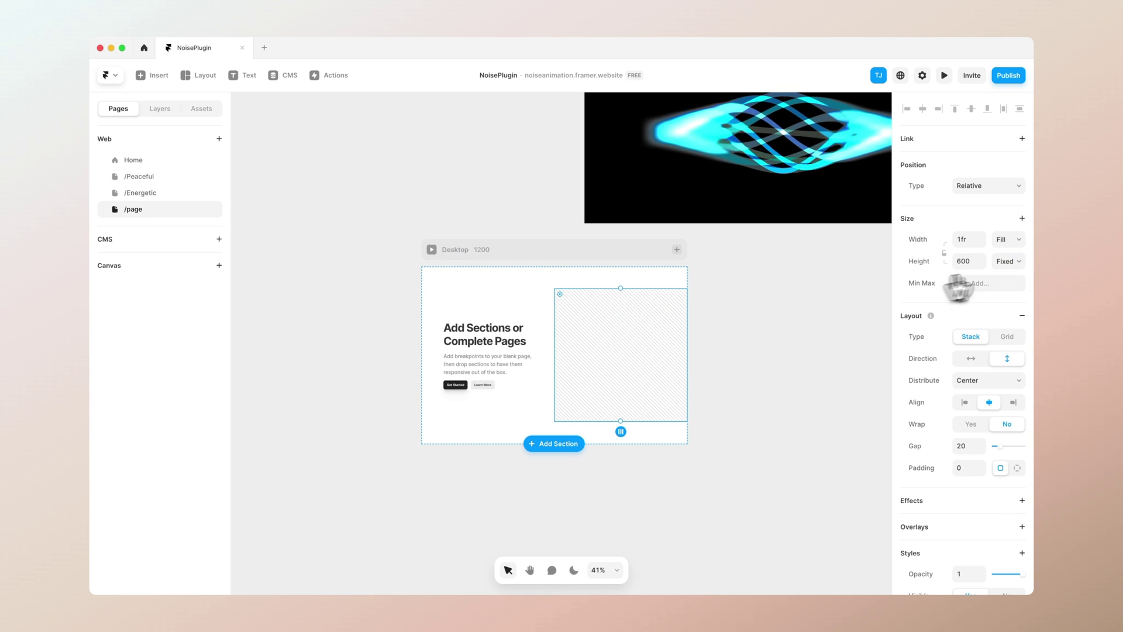
# Switch the heading font to Wix Madefor Display and delete the paragraph beneath it
pyautogui.click(503, 309)
pyautogui.click(487, 336)
pyautogui.scroll(-5, 945, 451)
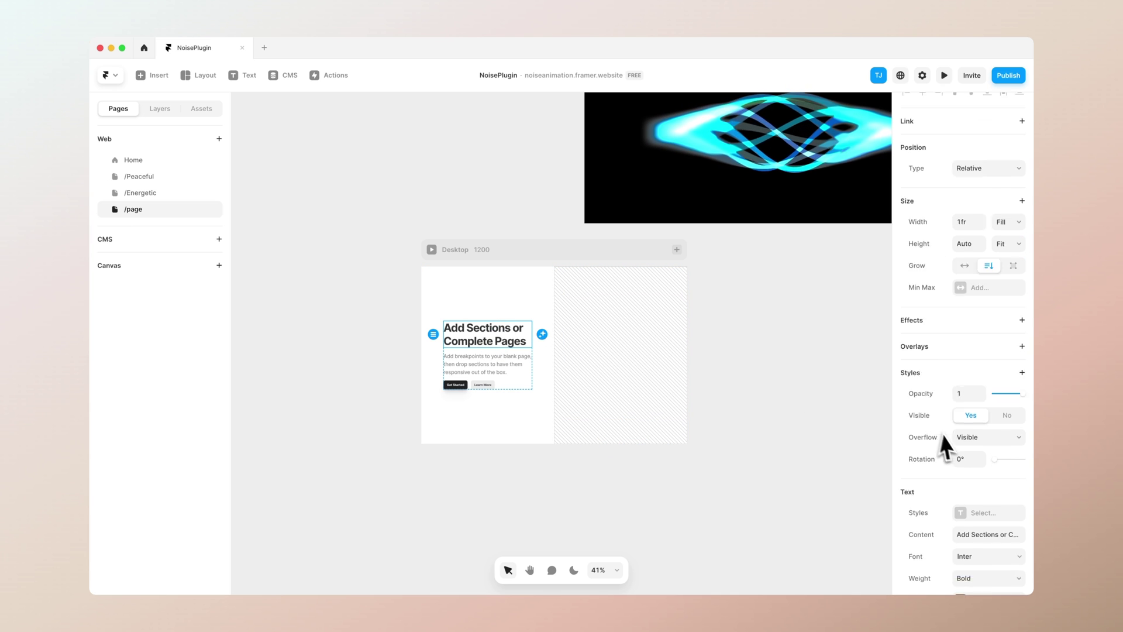
pyautogui.click(983, 449)
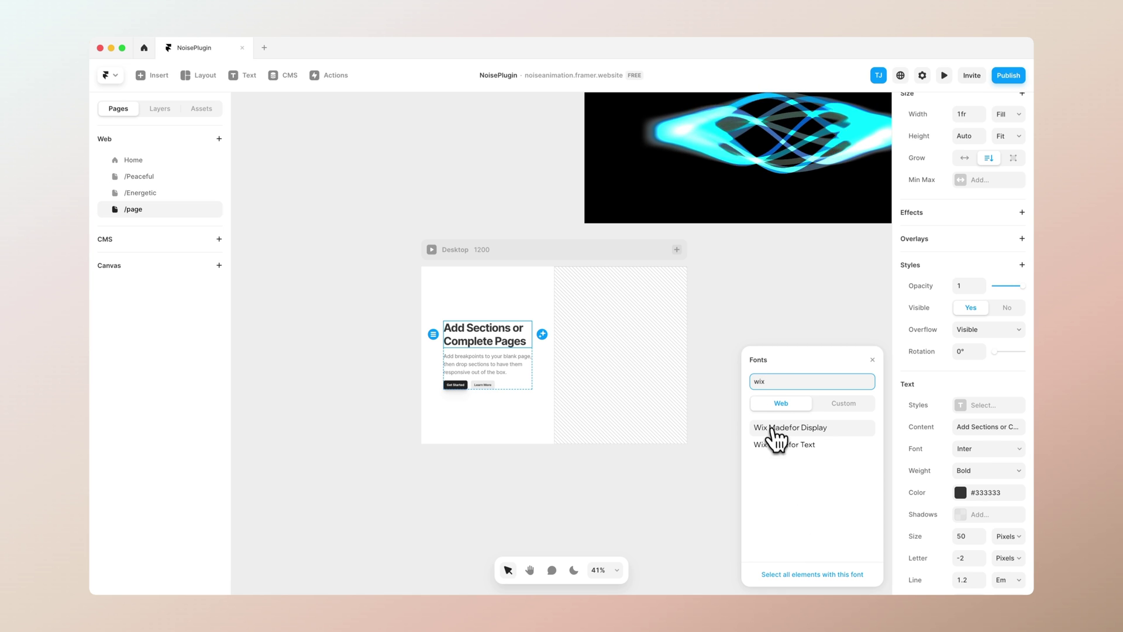
pyautogui.click(498, 371)
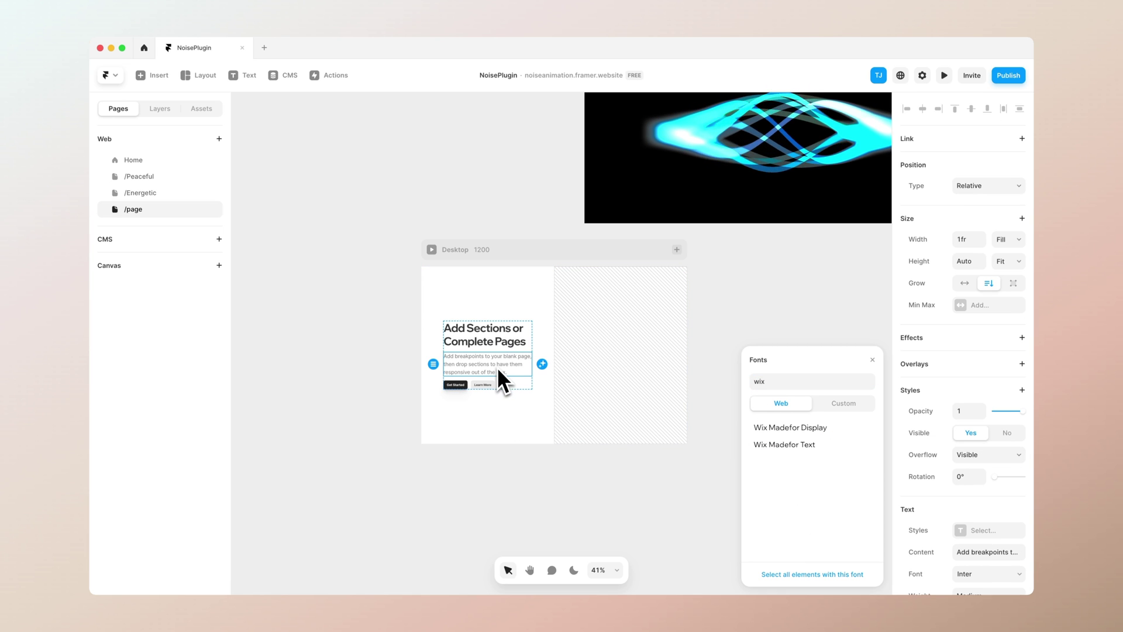
pyautogui.press('Delete')
pyautogui.click(495, 355)
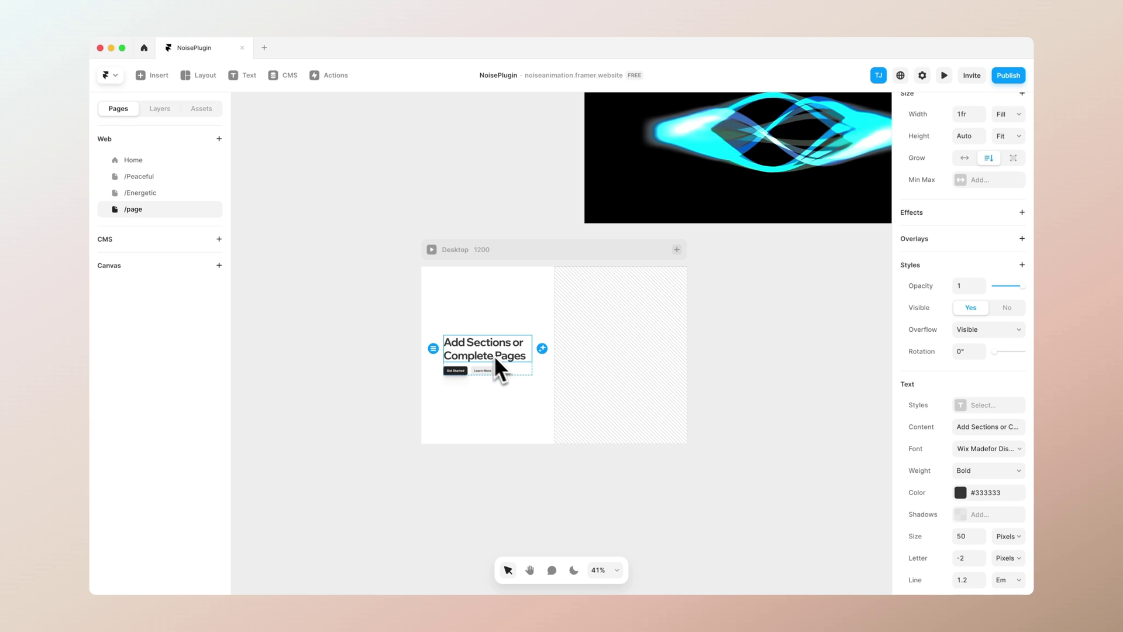
pyautogui.click(352, 269)
pyautogui.click(489, 373)
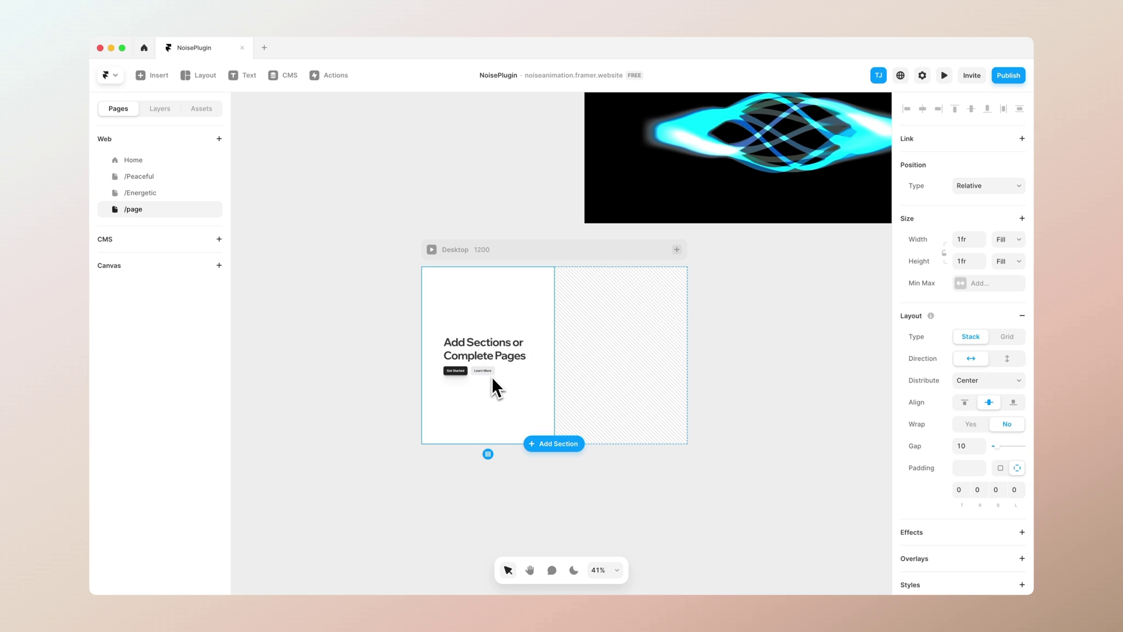
pyautogui.click(492, 376)
# Delete the Learn More button, leaving only Get Started under the heading
pyautogui.press('Delete')
pyautogui.scroll(5, 468, 374)
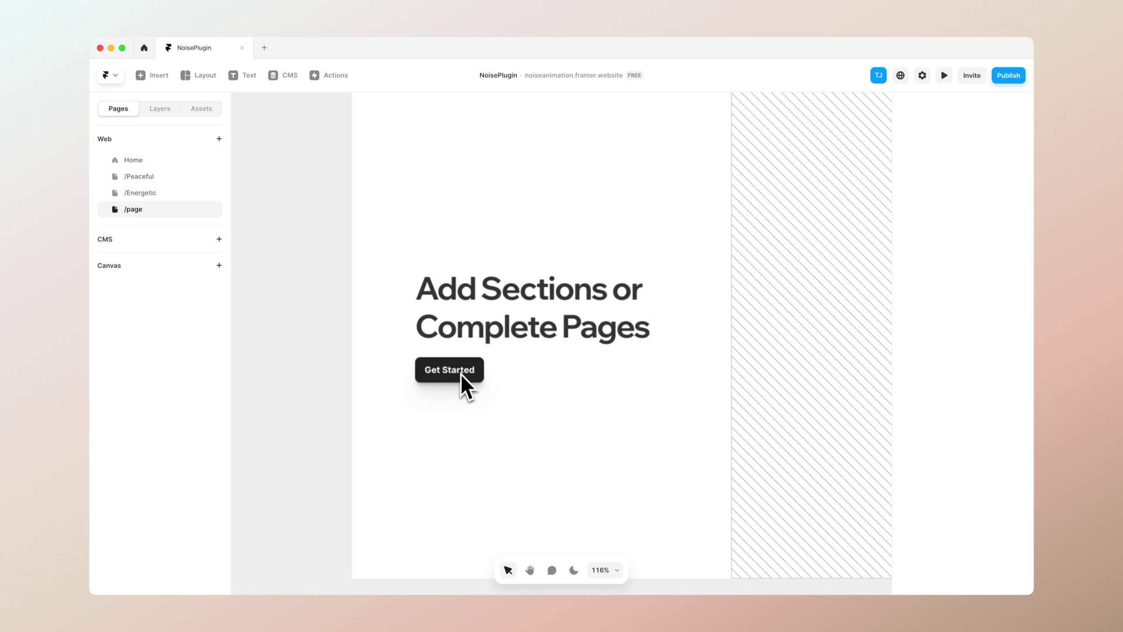
pyautogui.scroll(-3, 462, 373)
# Remove the hatched image fill from the hero's right column
pyautogui.click(763, 352)
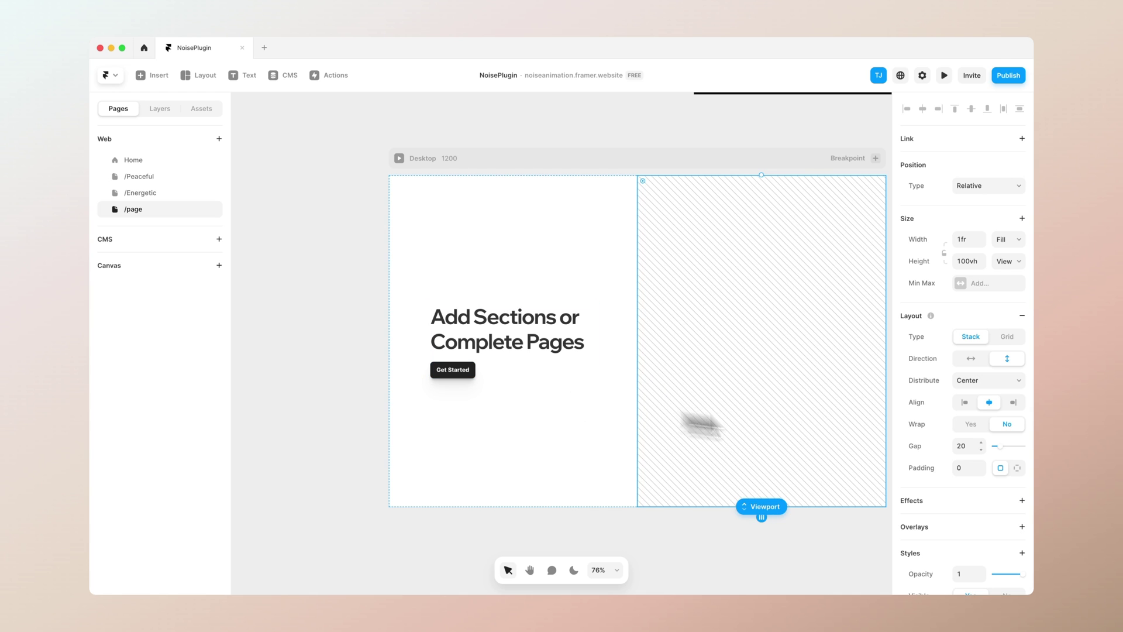
pyautogui.scroll(-5, 948, 313)
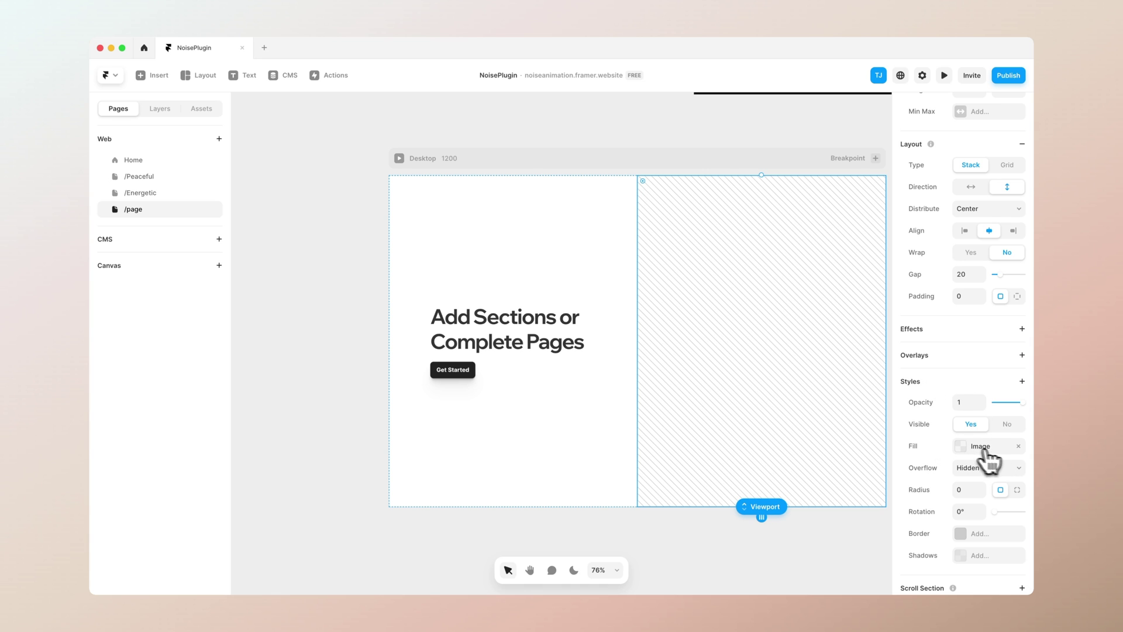
pyautogui.click(1020, 447)
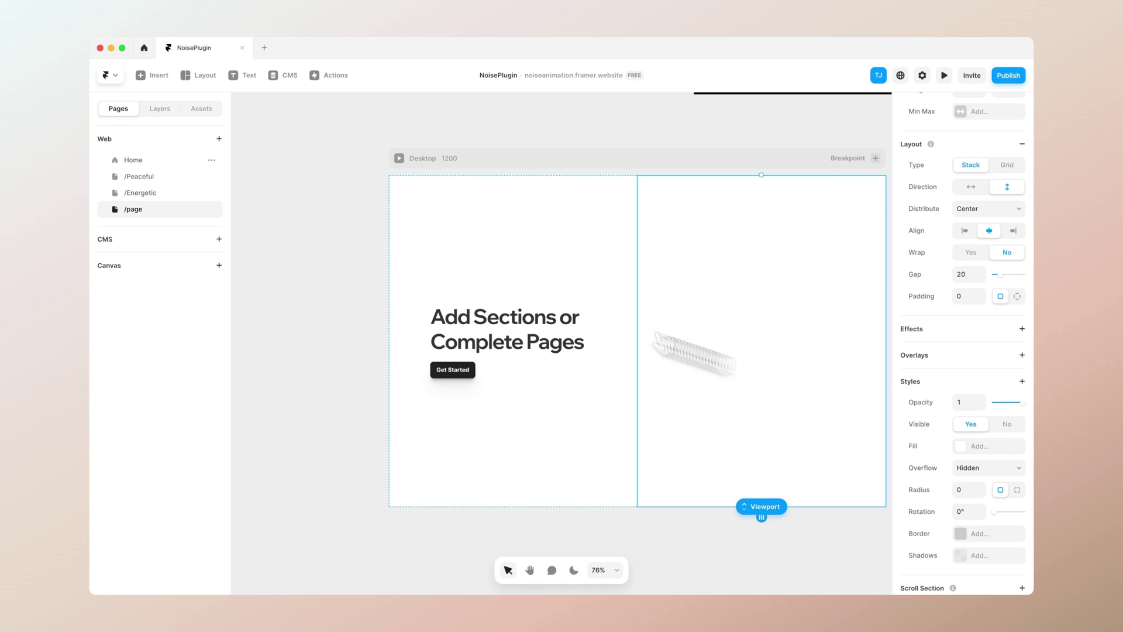
# Move the wave Embed layer into the section's right Image column in the Layers panel
pyautogui.click(160, 109)
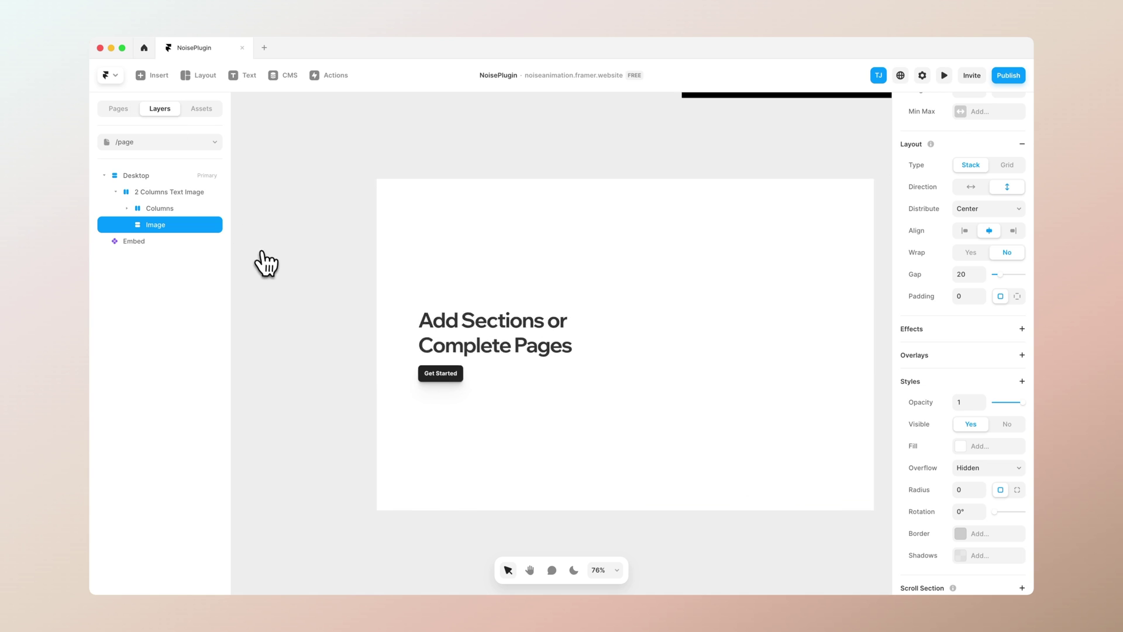
pyautogui.click(516, 155)
pyautogui.scroll(-3, 517, 156)
pyautogui.scroll(3, 585, 187)
pyautogui.scroll(-2, 617, 202)
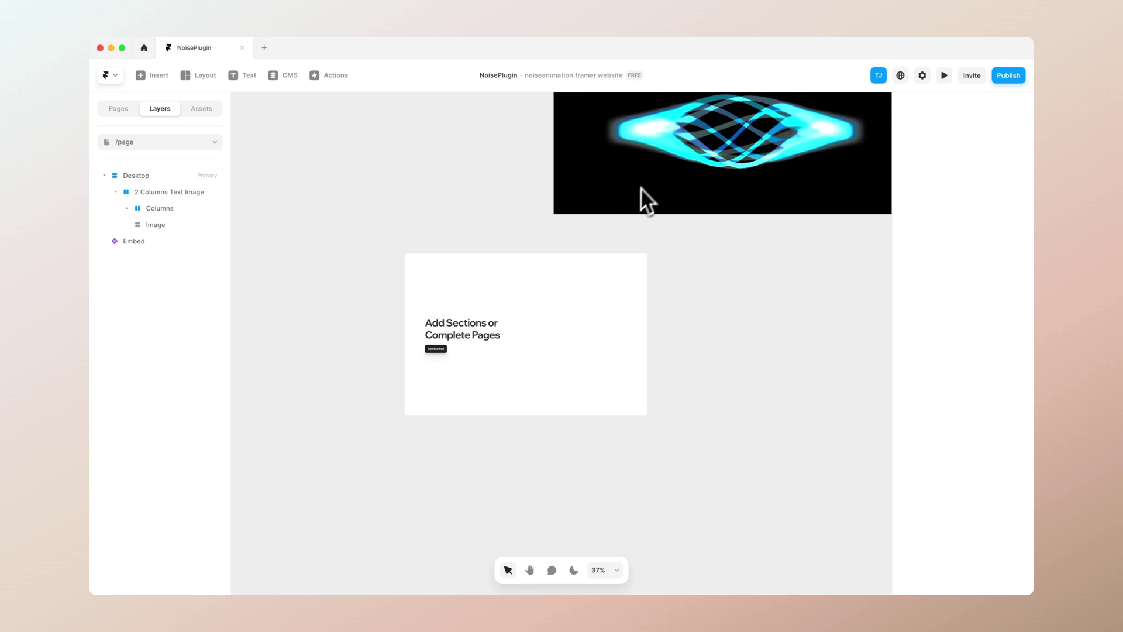
pyautogui.scroll(5, 552, 200)
pyautogui.click(666, 309)
pyautogui.scroll(-3, 405, 291)
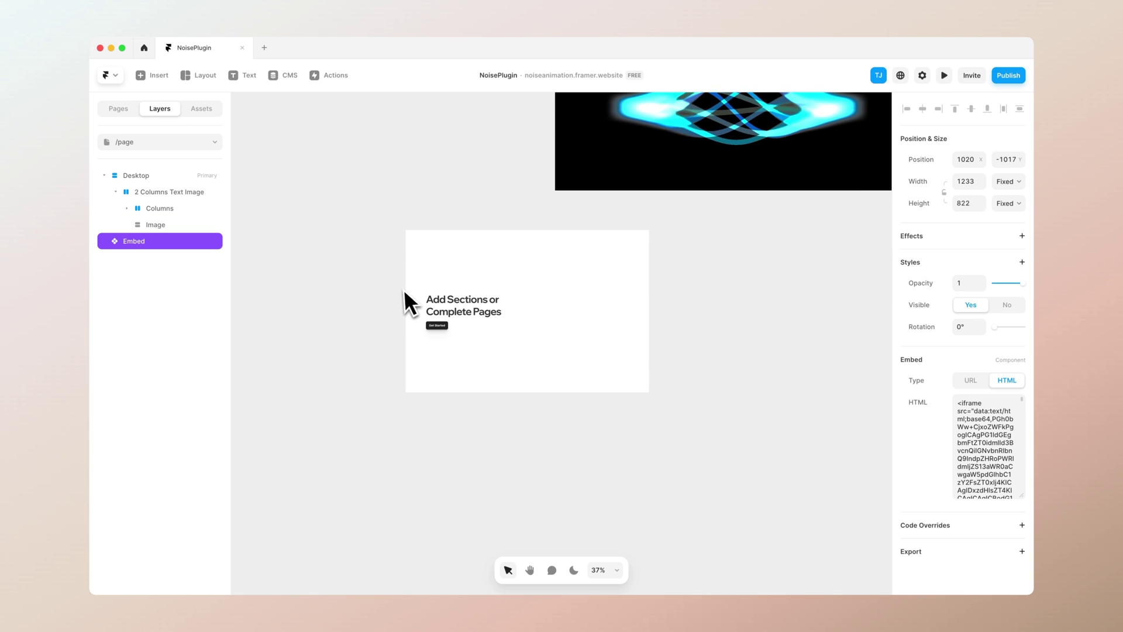
pyautogui.scroll(1, 358, 285)
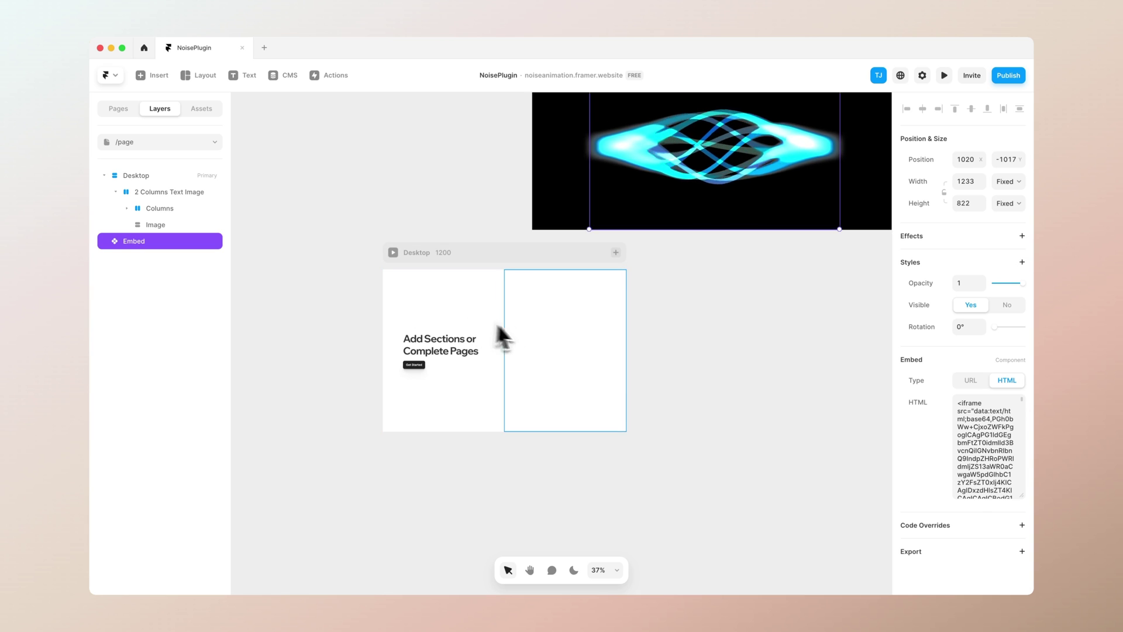
pyautogui.click(527, 333)
pyautogui.moveTo(180, 239); pyautogui.dragTo(155, 227)
# Rename the right column layer to Plugin
pyautogui.doubleClick(156, 227)
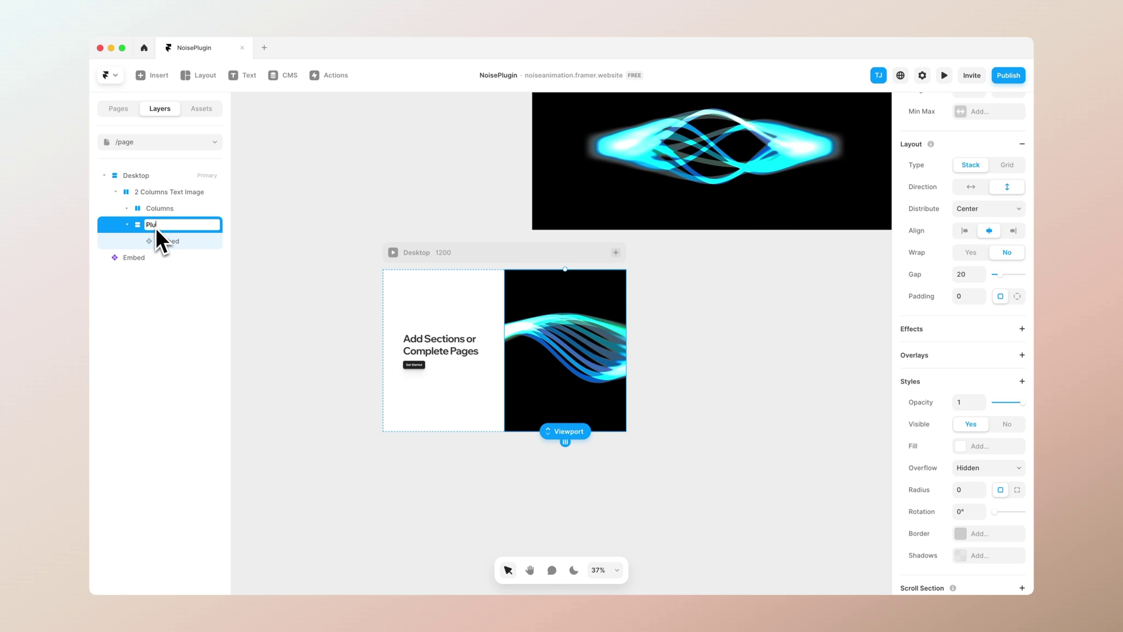
pyautogui.press('Return')
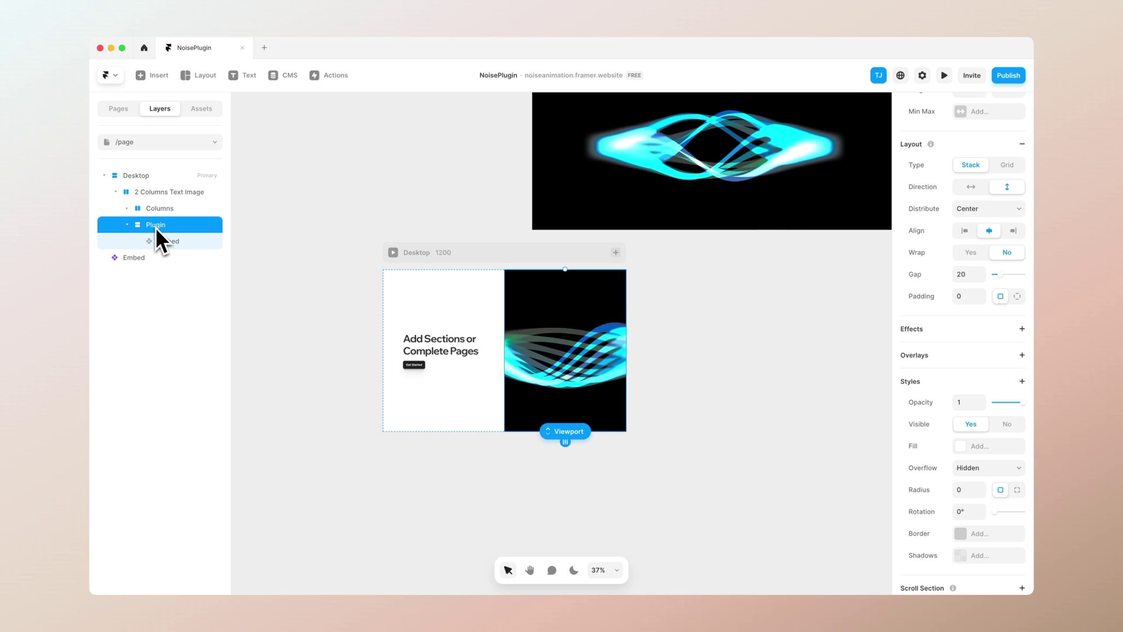
pyautogui.click(688, 338)
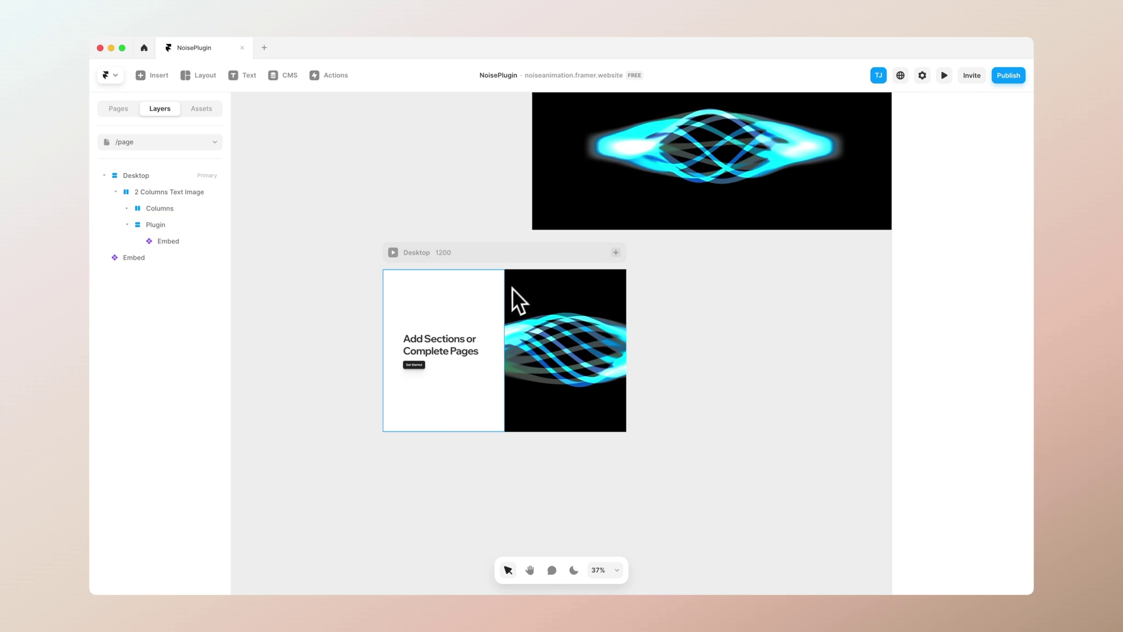
pyautogui.click(502, 254)
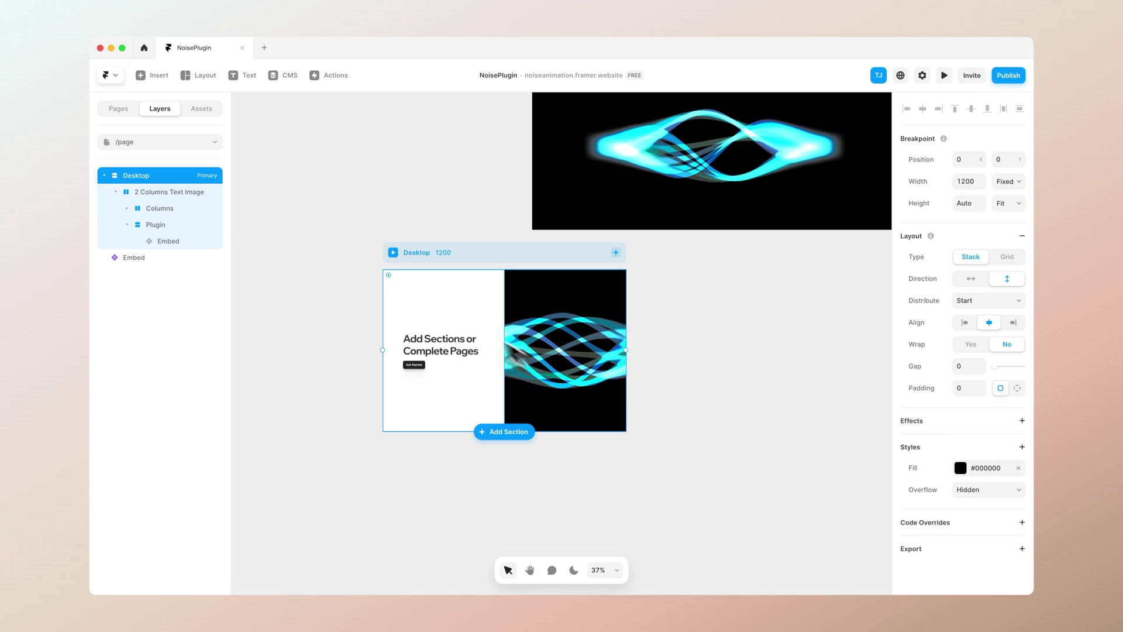
# Give the 2 Columns Text Image section a black background fill
pyautogui.click(449, 313)
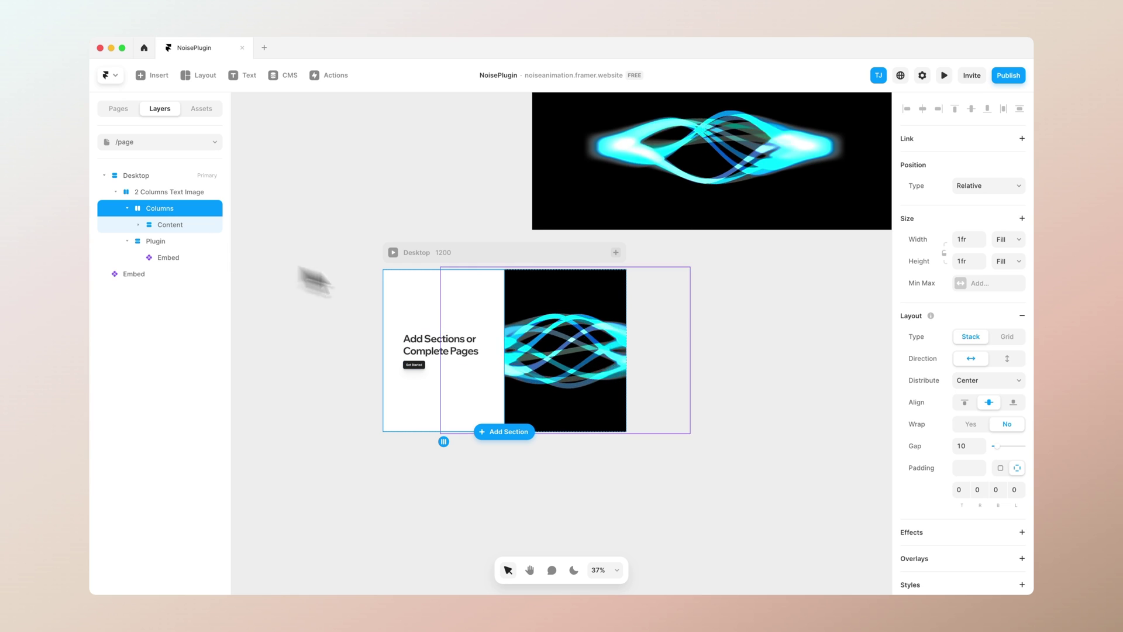
pyautogui.scroll(-5, 960, 436)
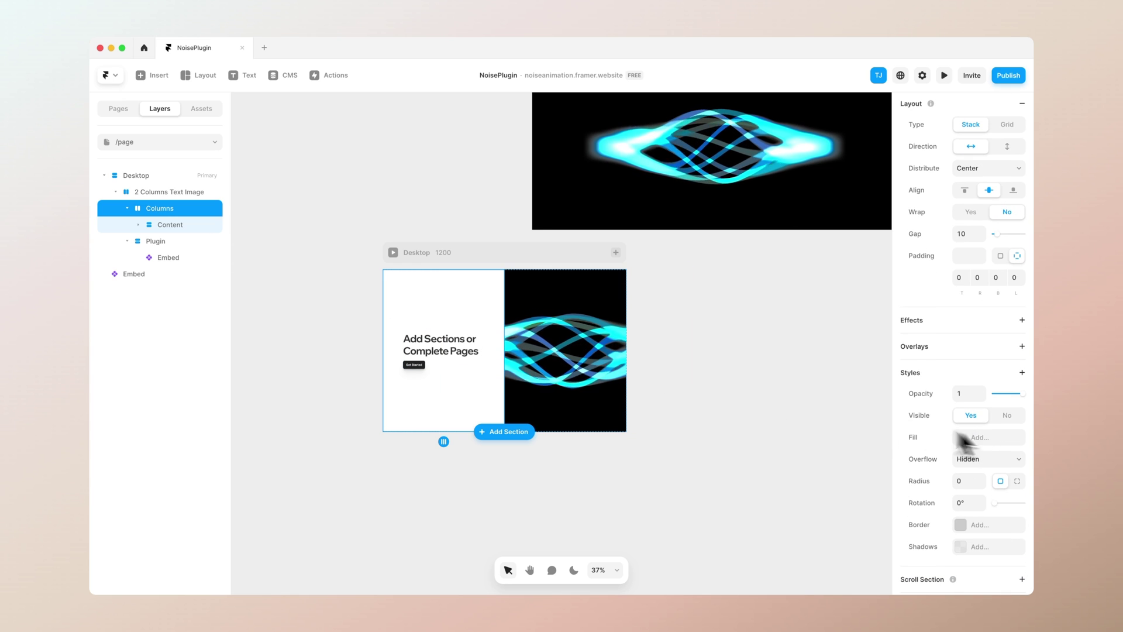
pyautogui.click(149, 192)
pyautogui.scroll(-5, 947, 381)
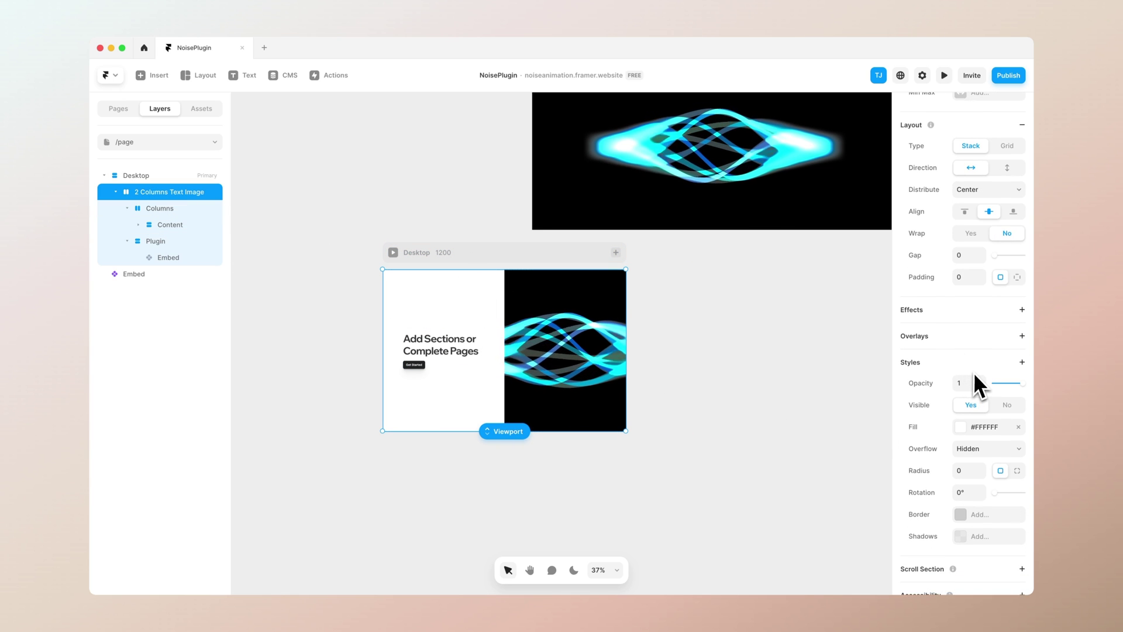
pyautogui.click(1021, 401)
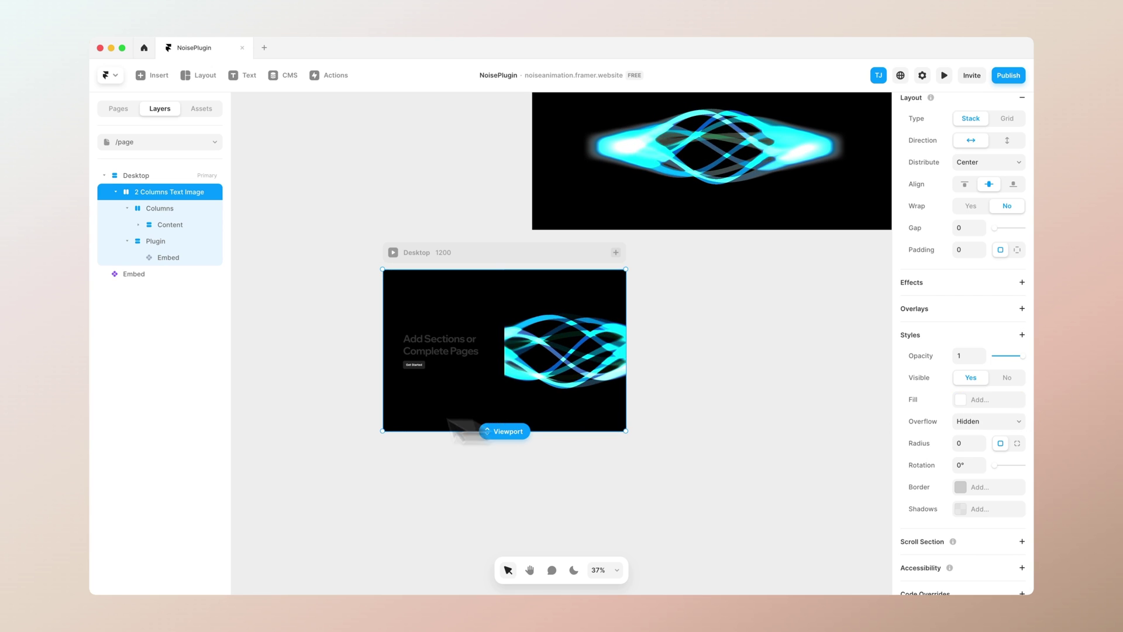
pyautogui.press('Escape')
# Change the Add Sections or Complete Pages headline's text colour to white
pyautogui.click(432, 352)
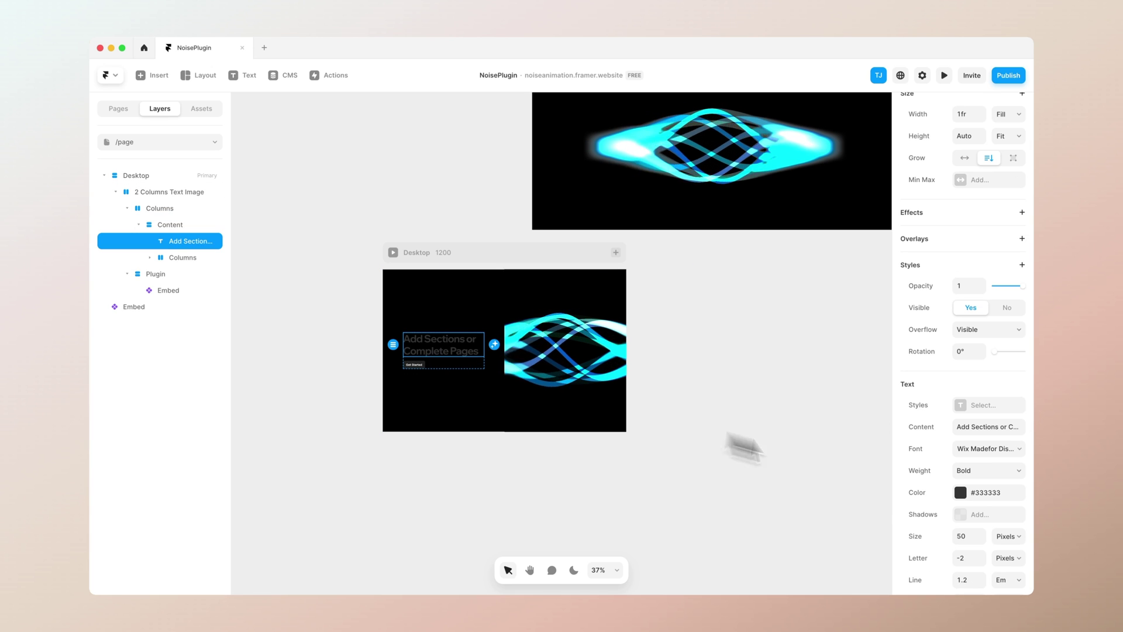
pyautogui.click(960, 492)
pyautogui.click(651, 297)
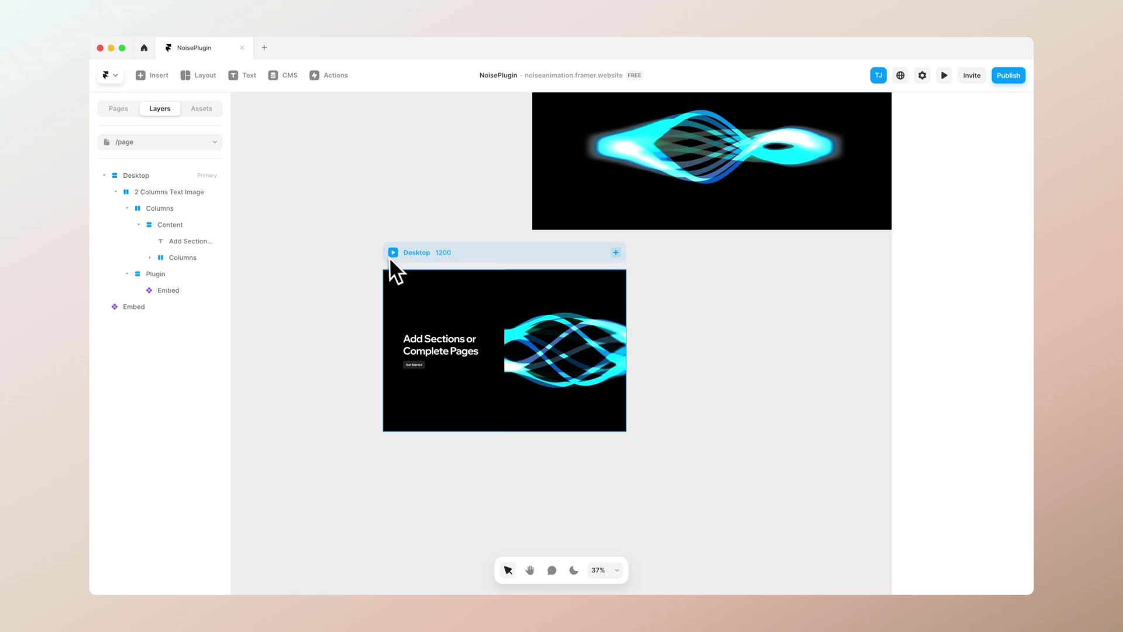
pyautogui.click(559, 350)
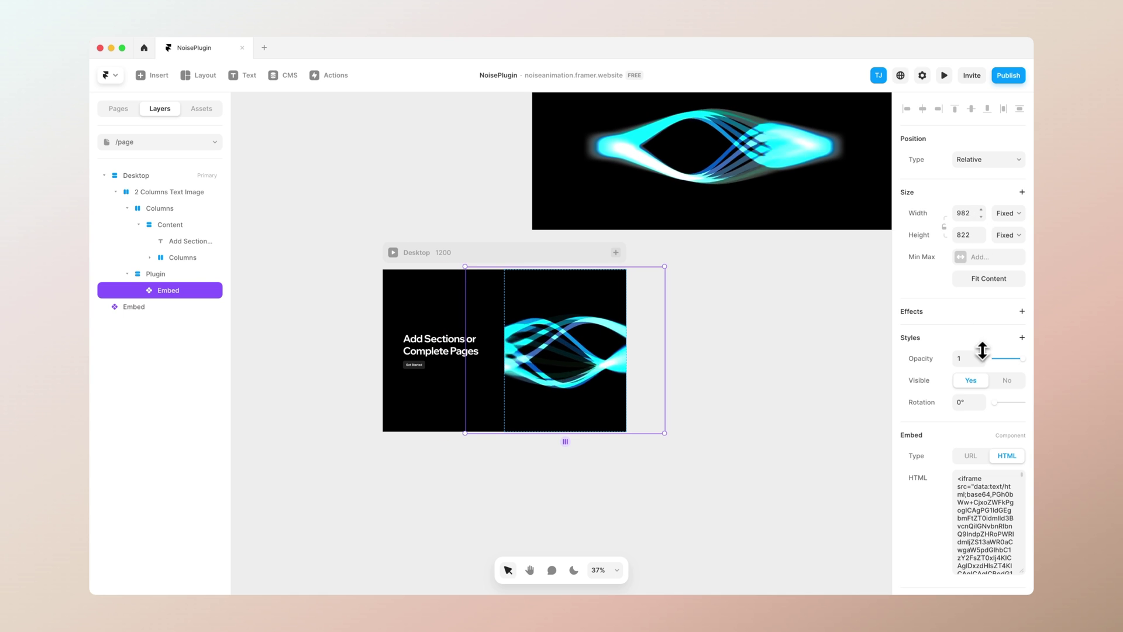
# Widen the wave embed to 1233 and rotate it 90° so the waves run vertically
pyautogui.moveTo(965, 213); pyautogui.dragTo(968, 220)
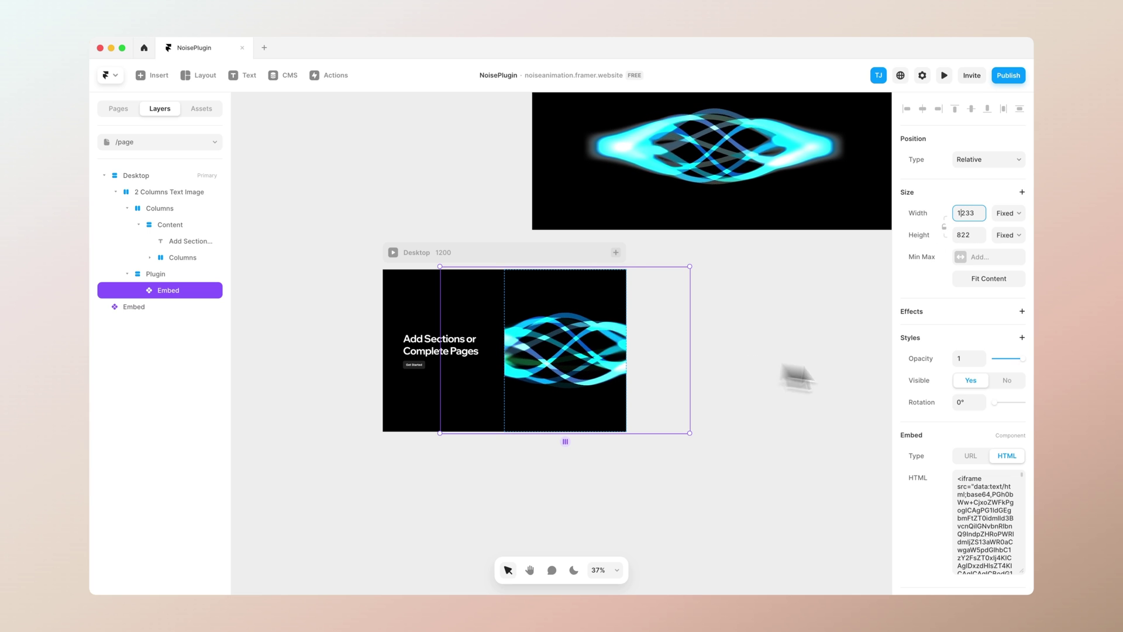
pyautogui.scroll(-2, 981, 385)
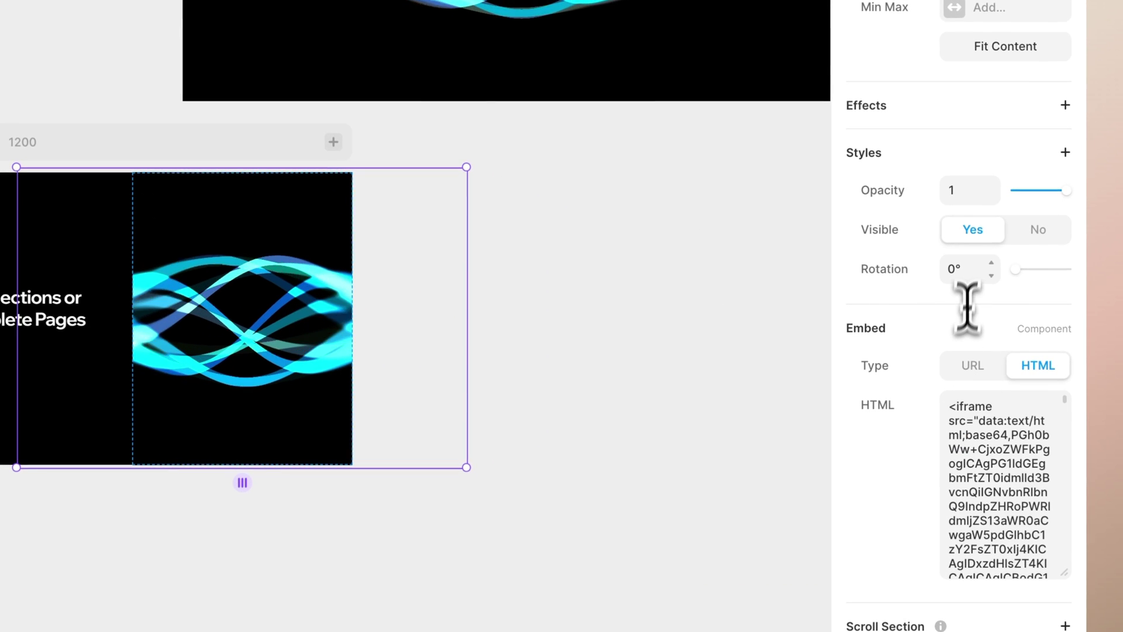
pyautogui.click(967, 270)
pyautogui.write('90')
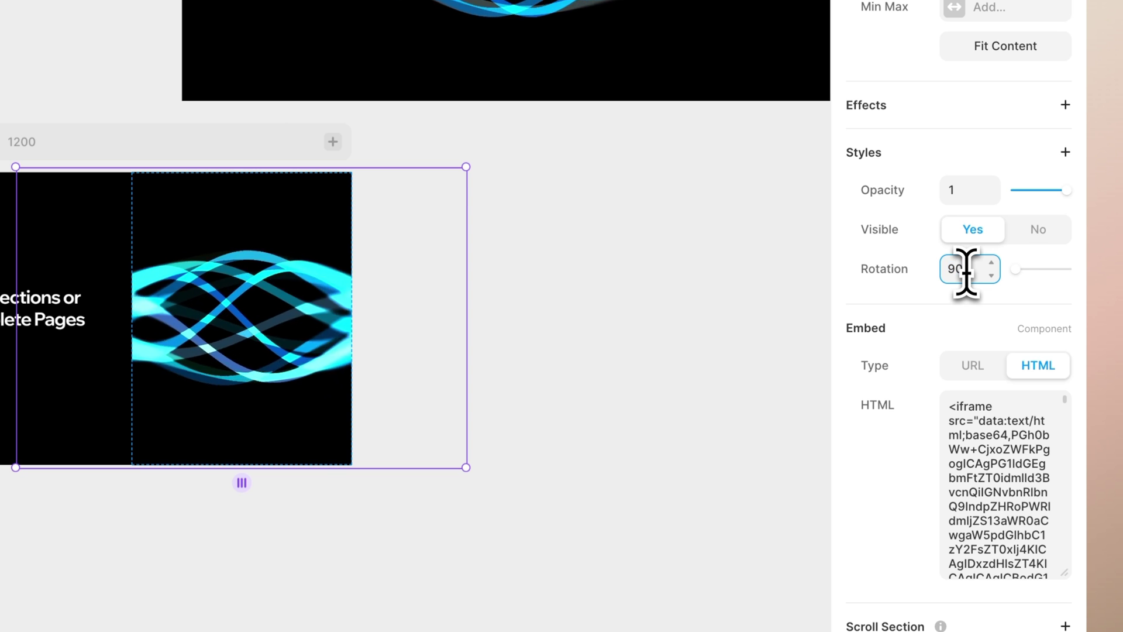
pyautogui.press('Return')
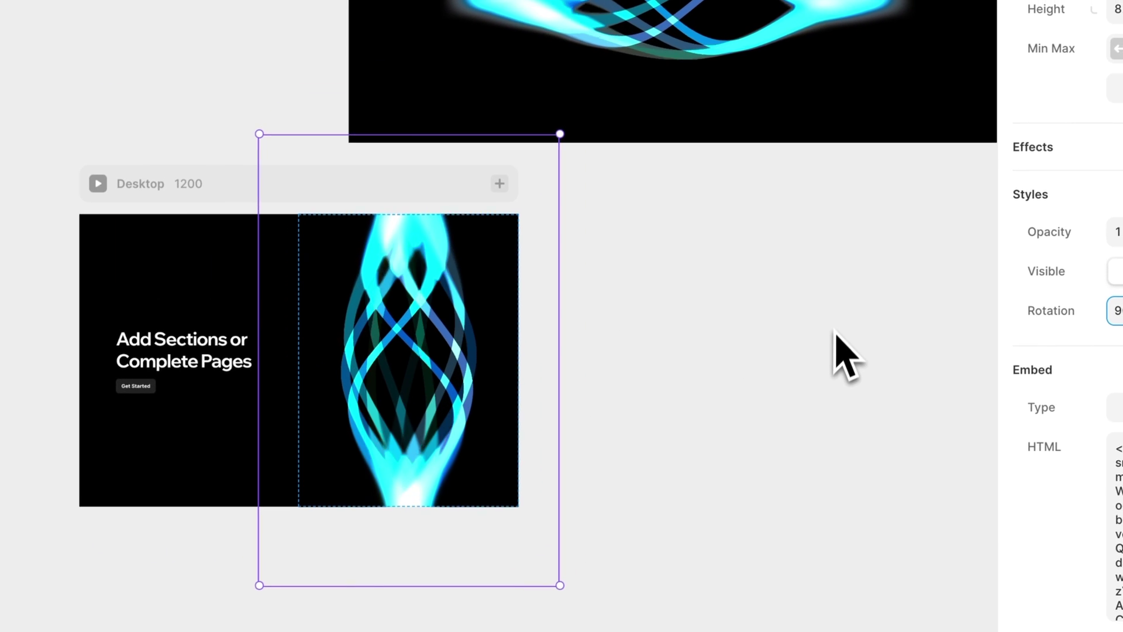
pyautogui.click(287, 184)
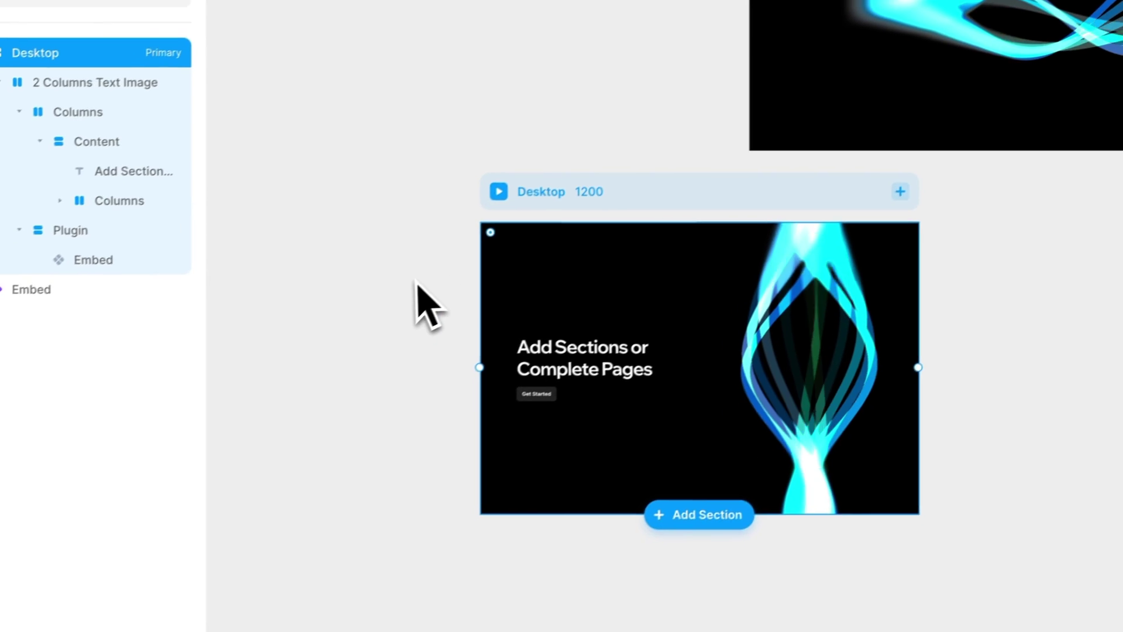
pyautogui.click(279, 368)
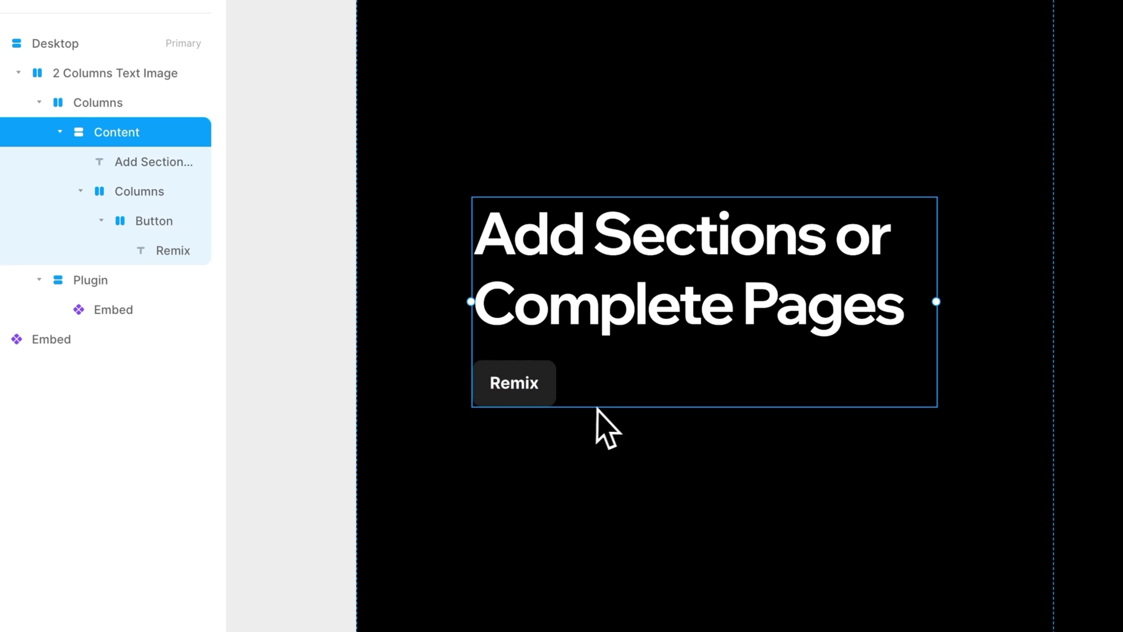
# Change the button text to Remix and zoom out to the whole Desktop frame
pyautogui.click(552, 398)
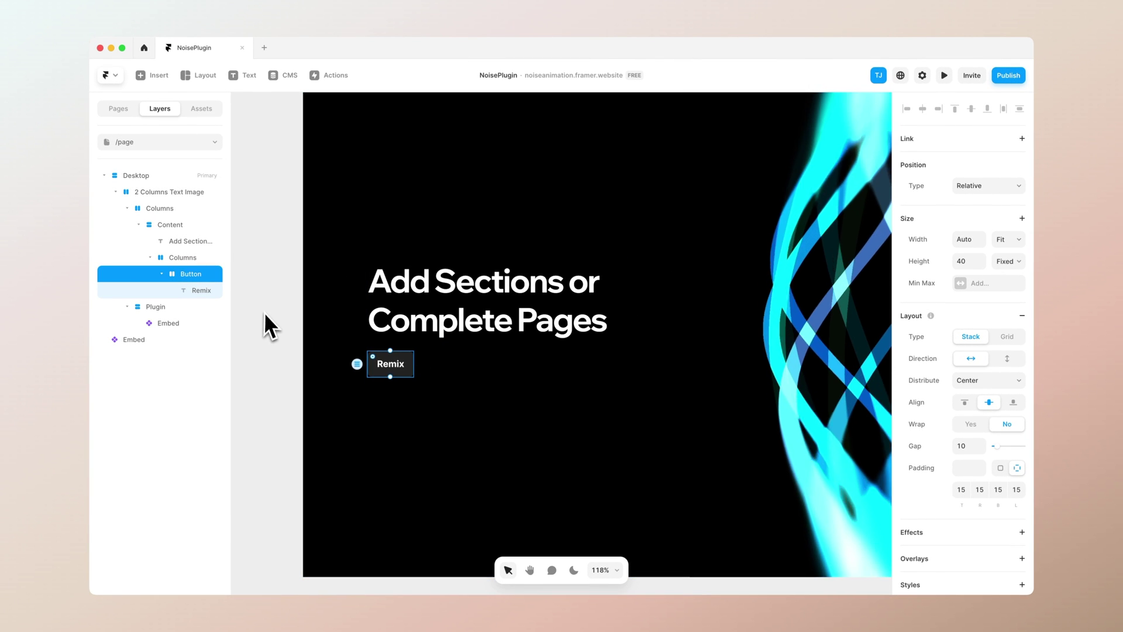
pyautogui.hscroll(3, 265, 313)
pyautogui.scroll(-5, 265, 315)
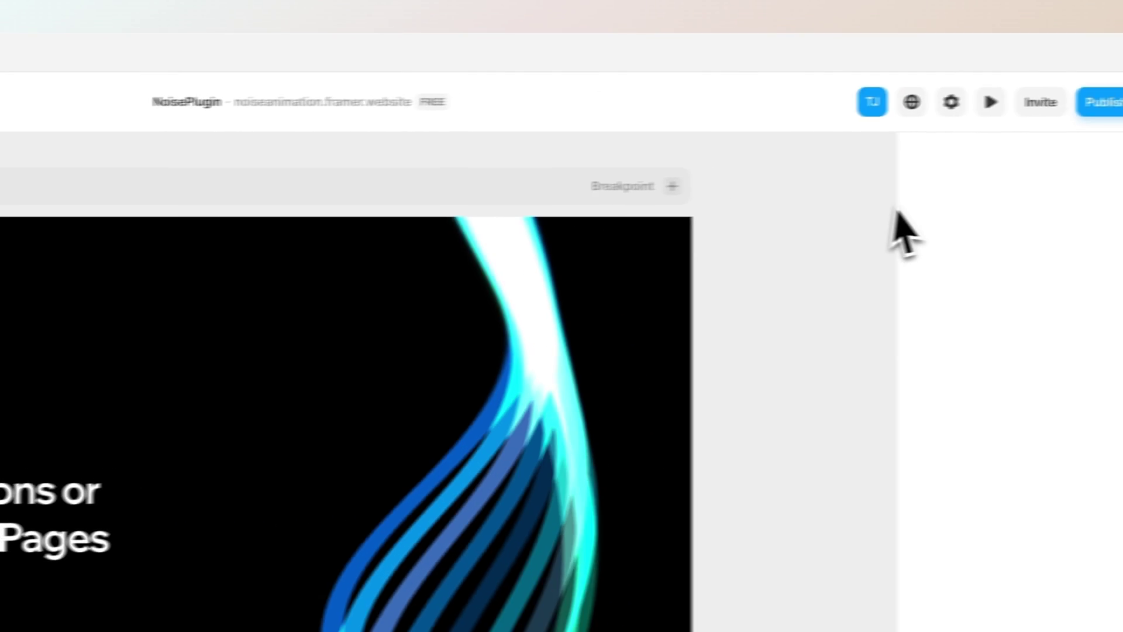
# Publish the site update and open the live /page from its framer.app domain
pyautogui.click(1050, 114)
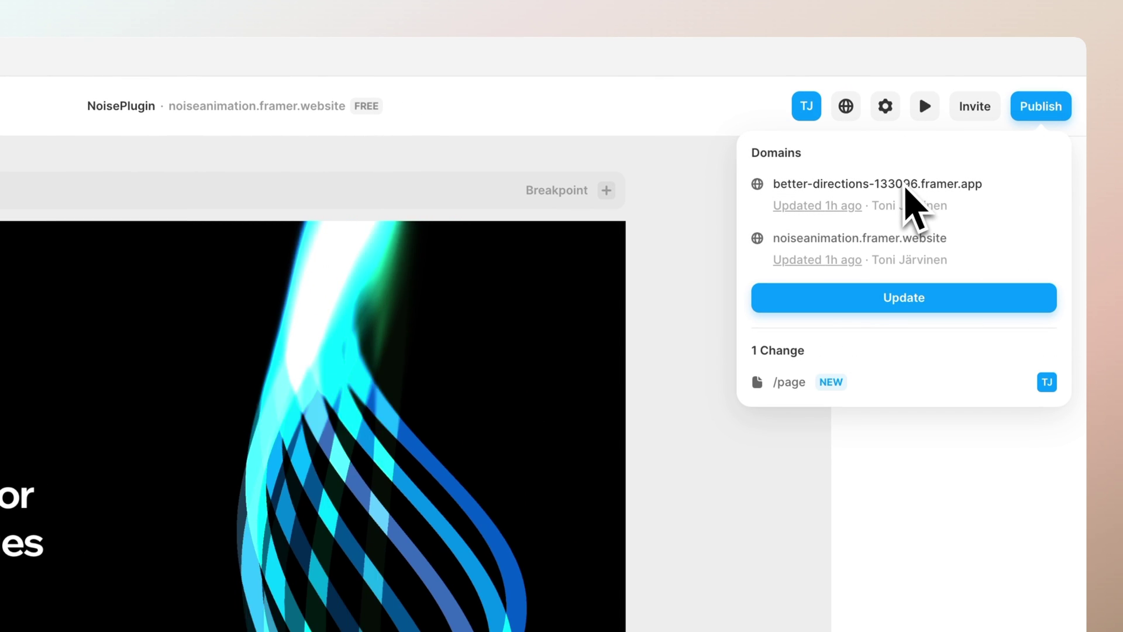
pyautogui.click(914, 295)
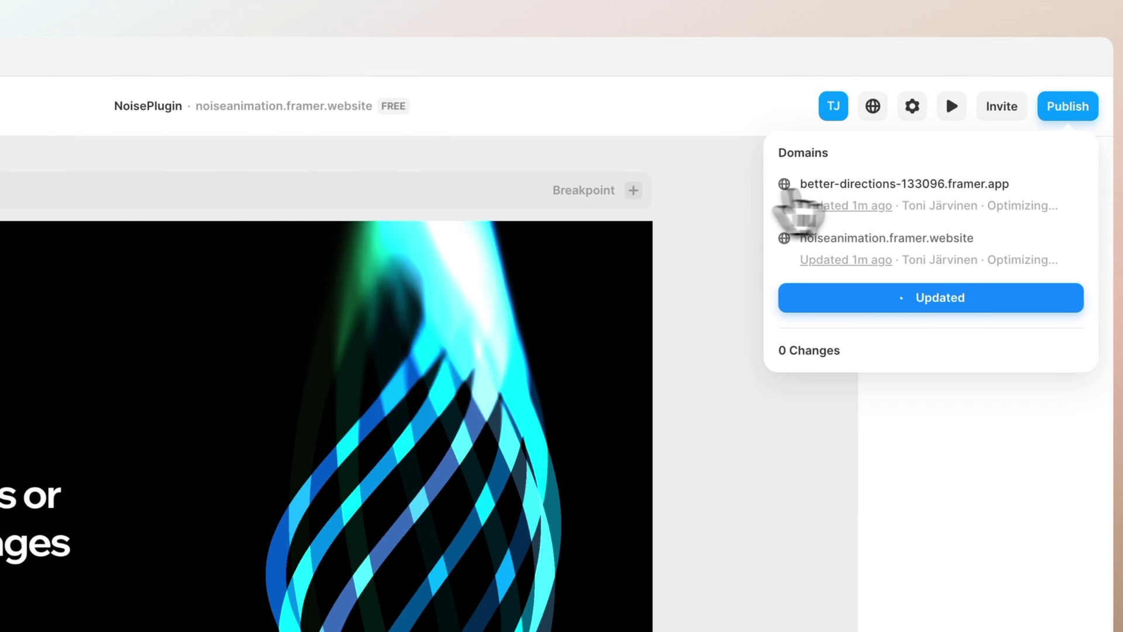
pyautogui.click(799, 187)
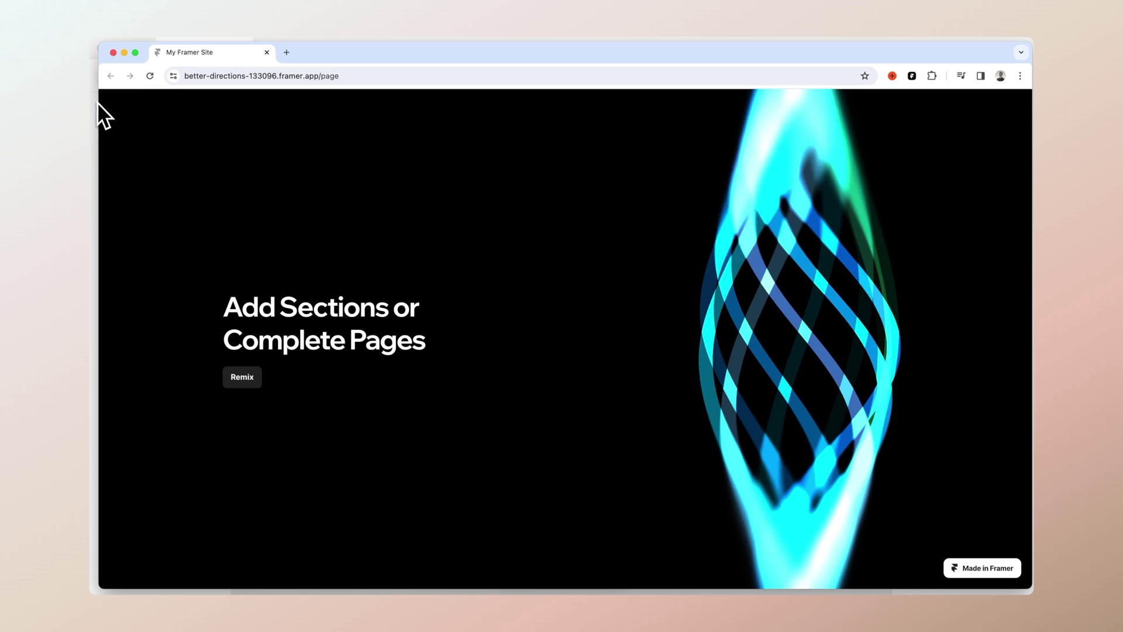
# Switch the Framer editor to the Home page, then return to Chrome's address bar
pyautogui.press('super+Tab')
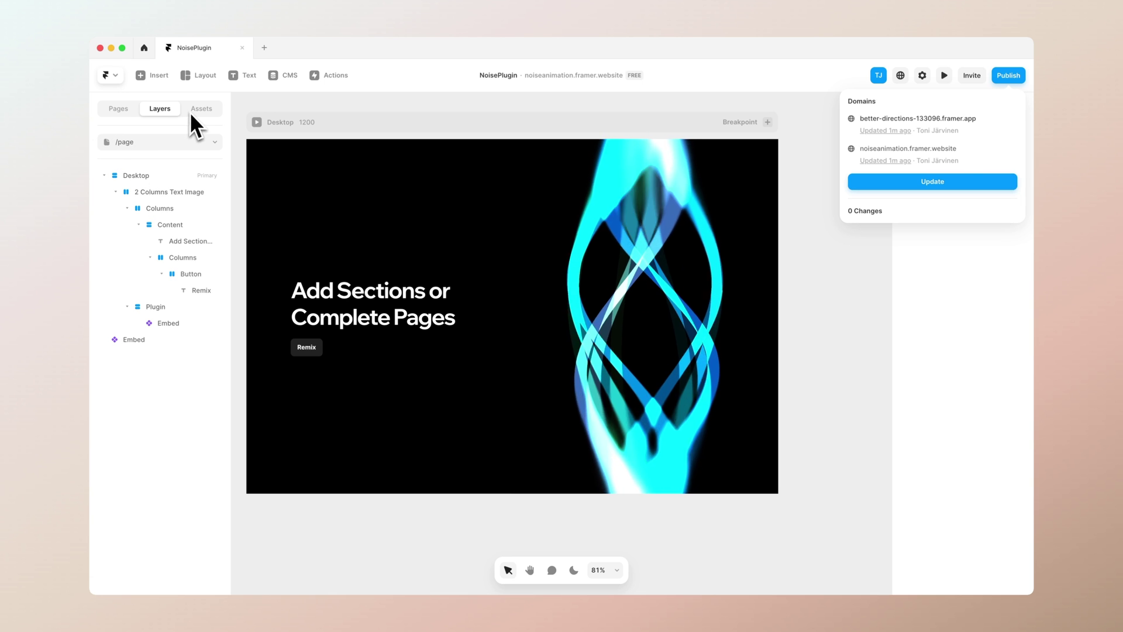
pyautogui.click(126, 113)
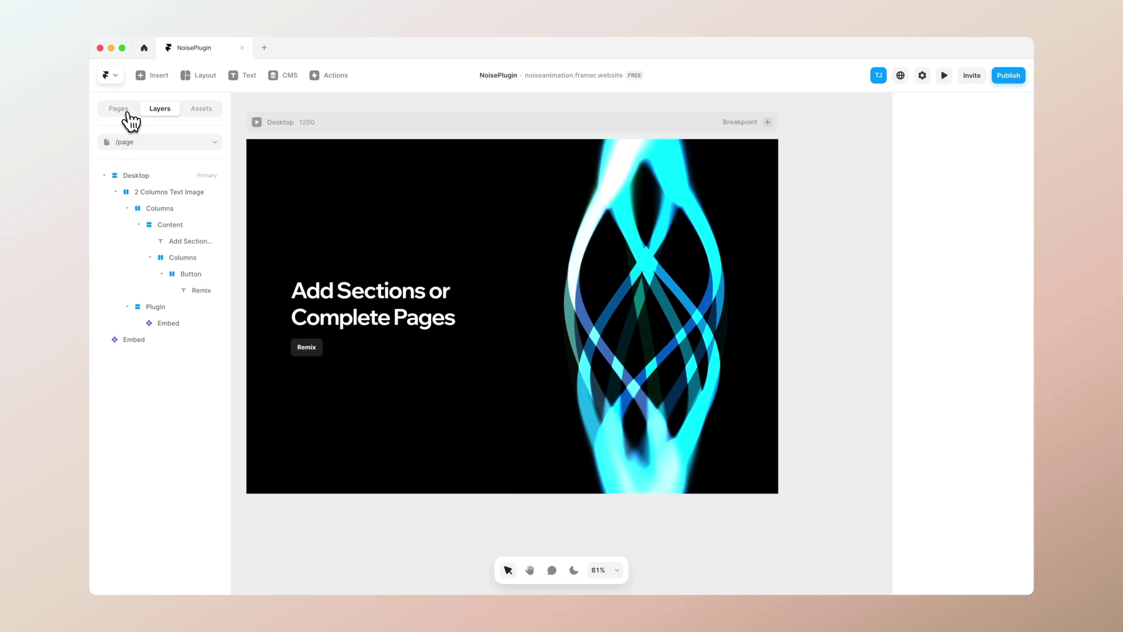
pyautogui.click(203, 144)
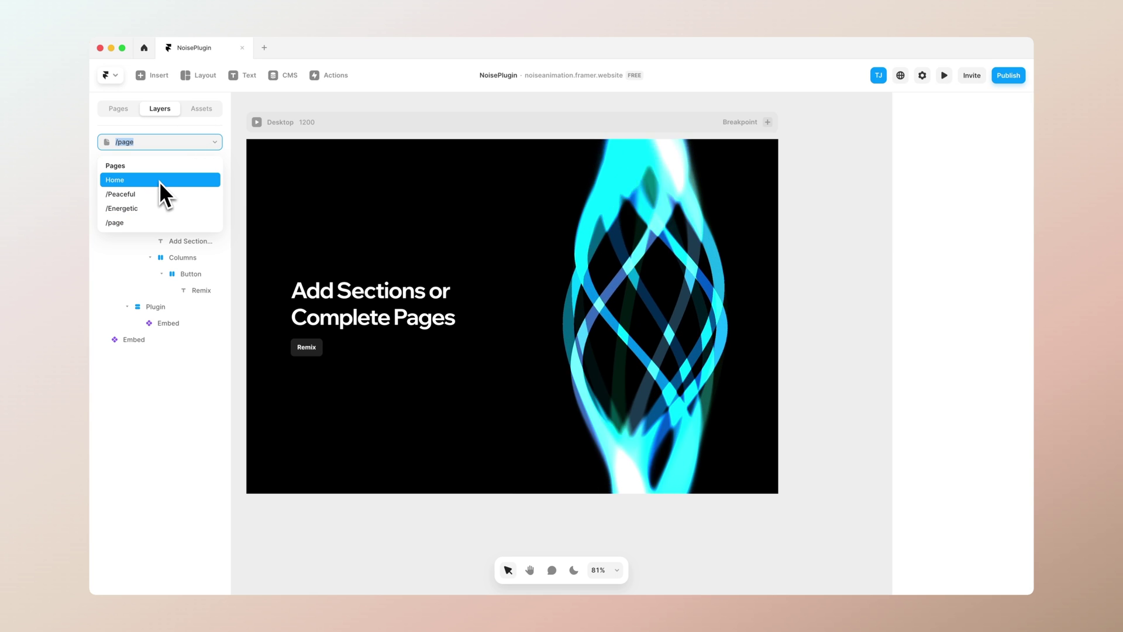
pyautogui.press('Return')
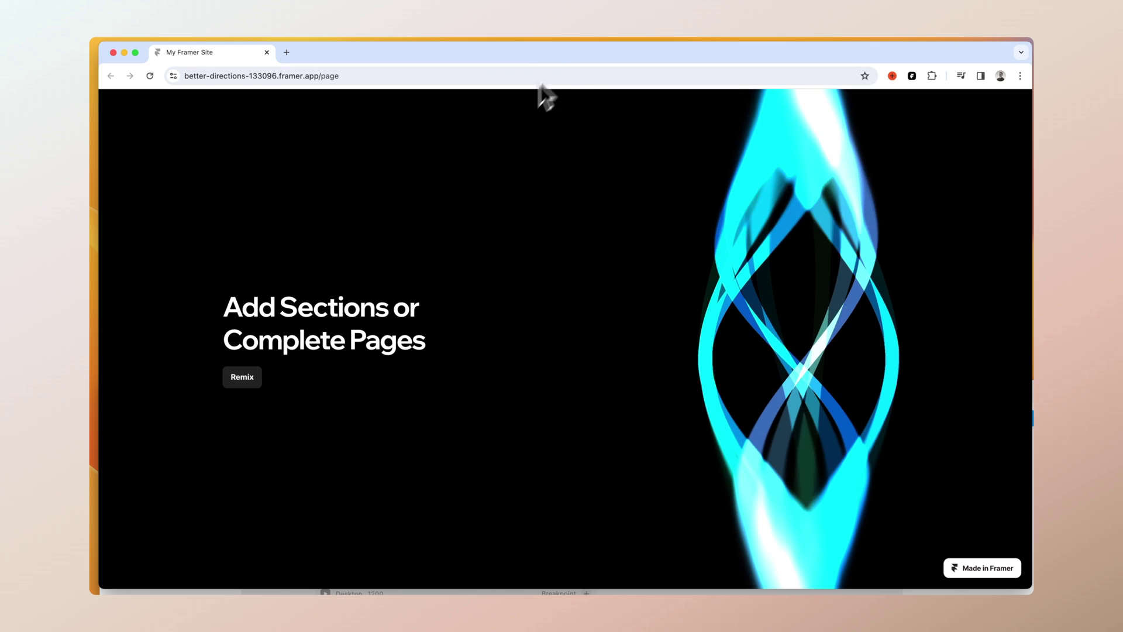
pyautogui.click(404, 71)
# Open noiseanimation.framer.website and cycle through Peaceful and Energetic themes back to yellow Fiery
pyautogui.write('noise')
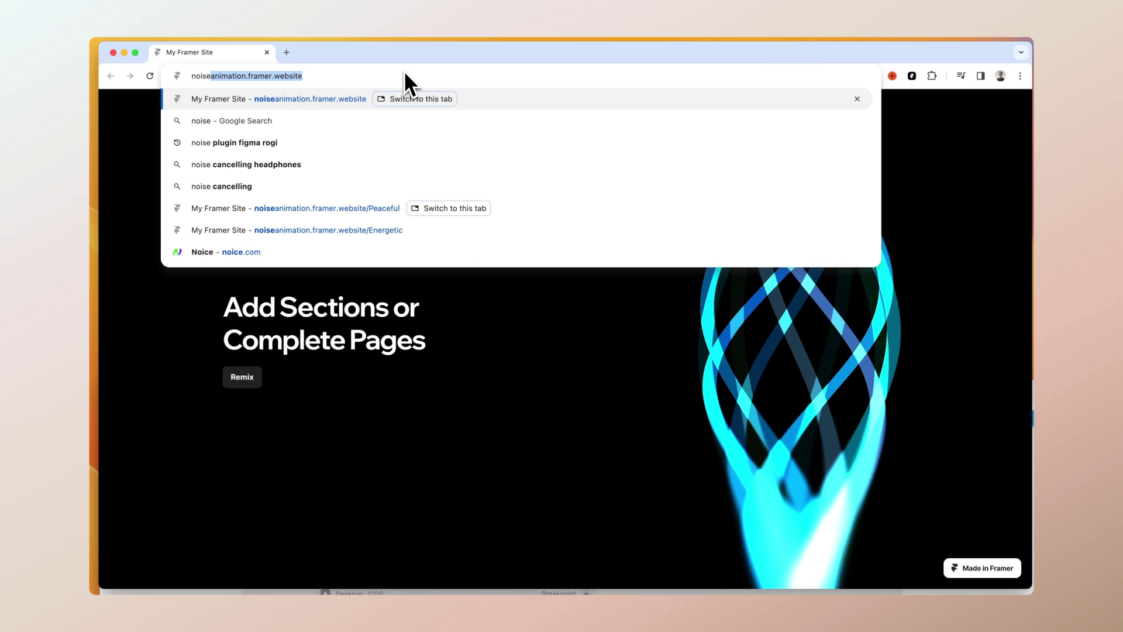
pyautogui.press('Return')
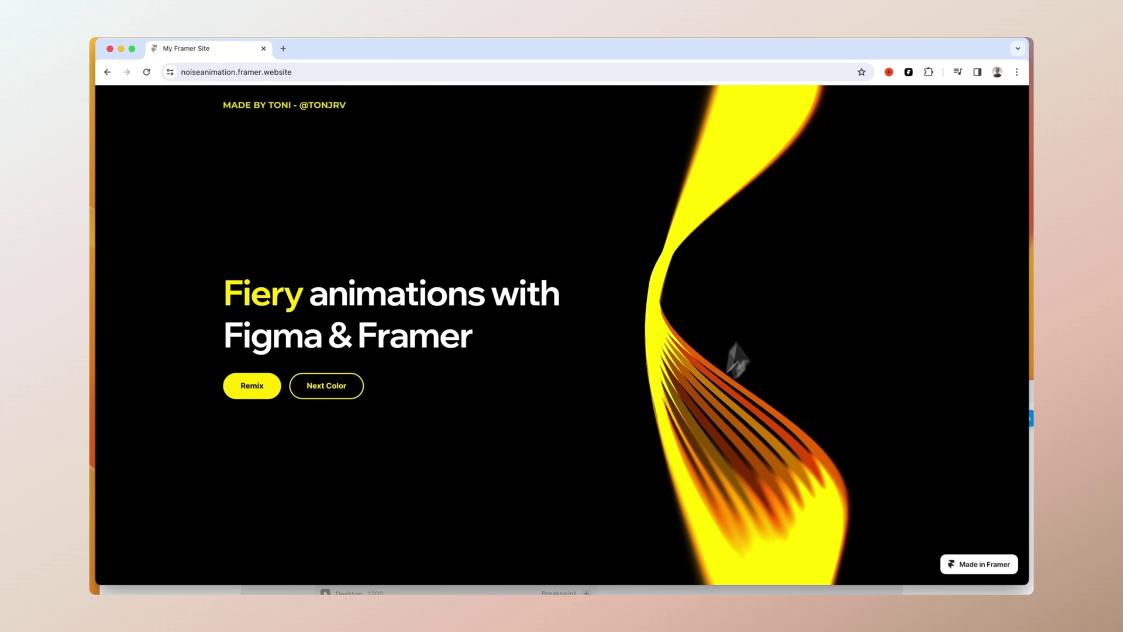
pyautogui.click(353, 398)
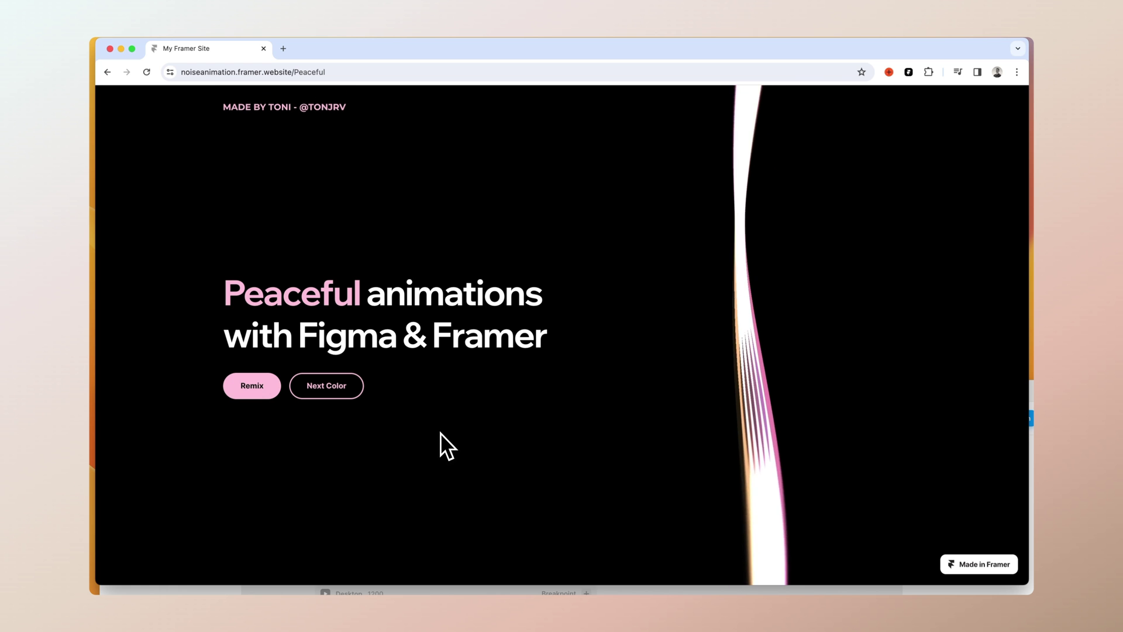
pyautogui.click(353, 393)
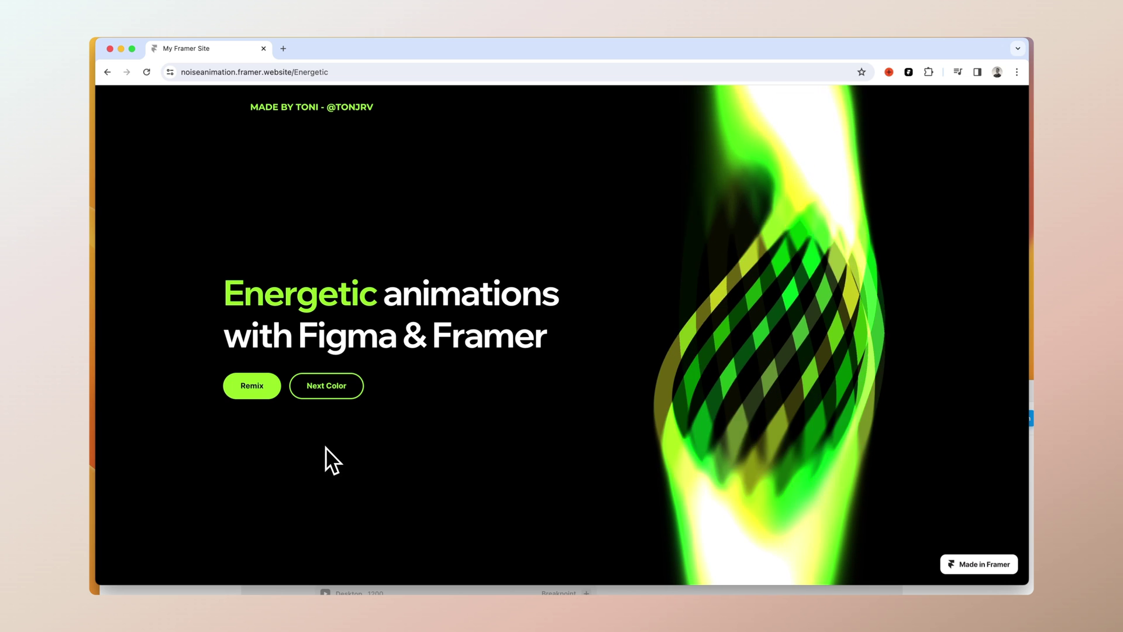
pyautogui.click(348, 390)
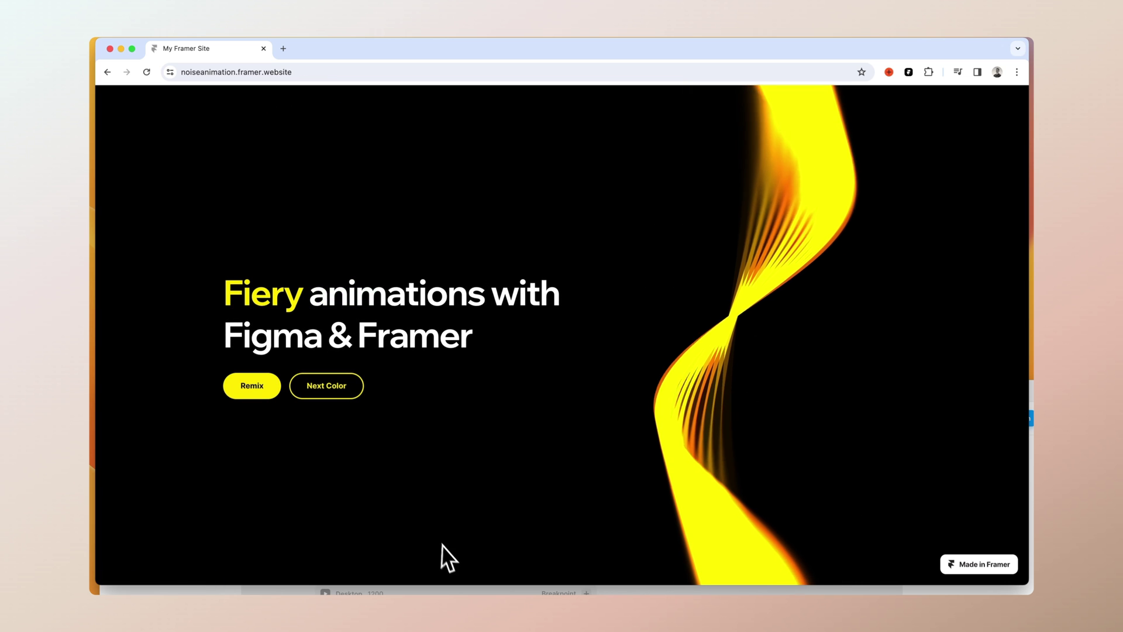